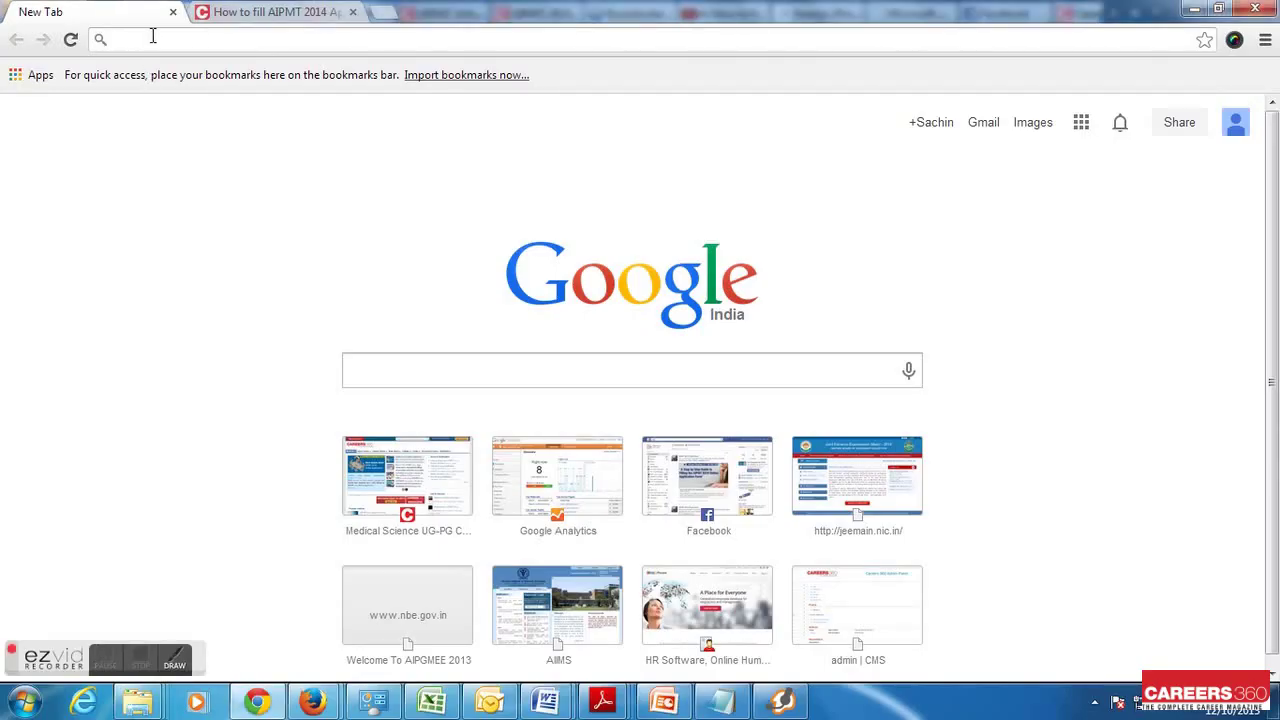
# Load the official AIPMT 2014 site at aipmt.nic.in in Chrome
pyautogui.write('c')
pyautogui.press('Return')
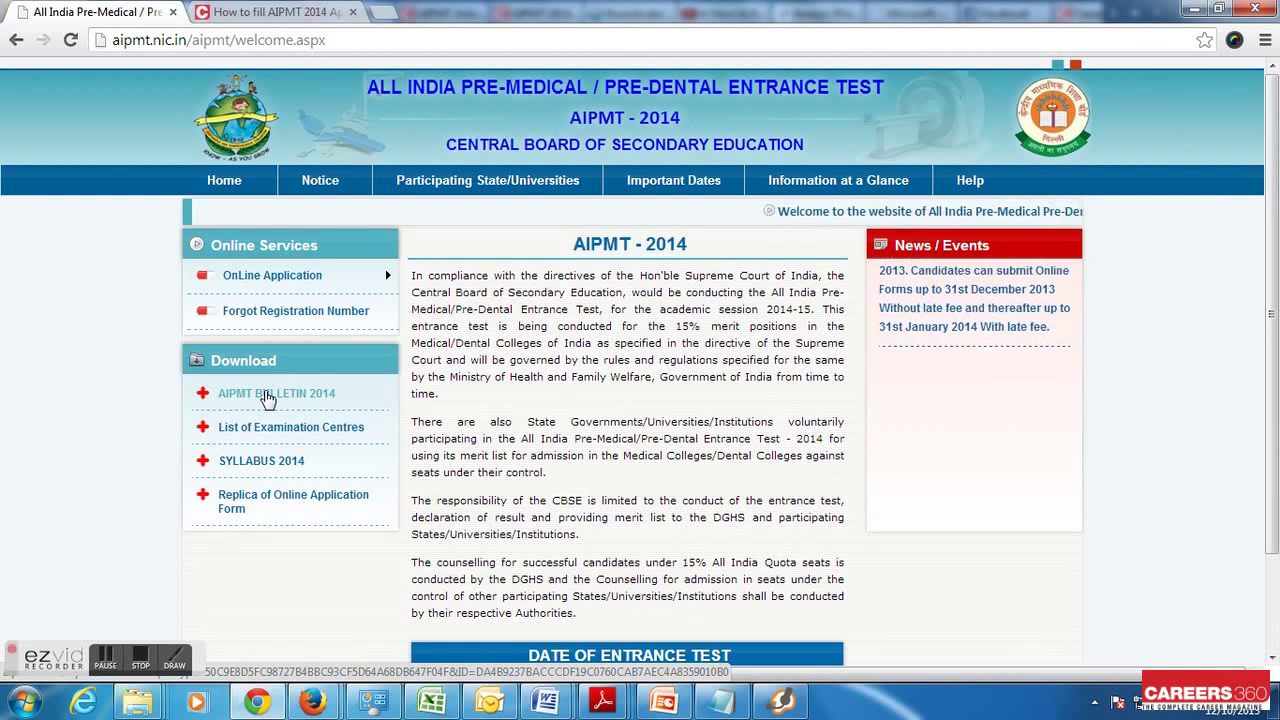
# Read the AIPMT Bulletin 2014 PDF to its eligibility section, then return to the Careers360 guide
pyautogui.click(268, 398)
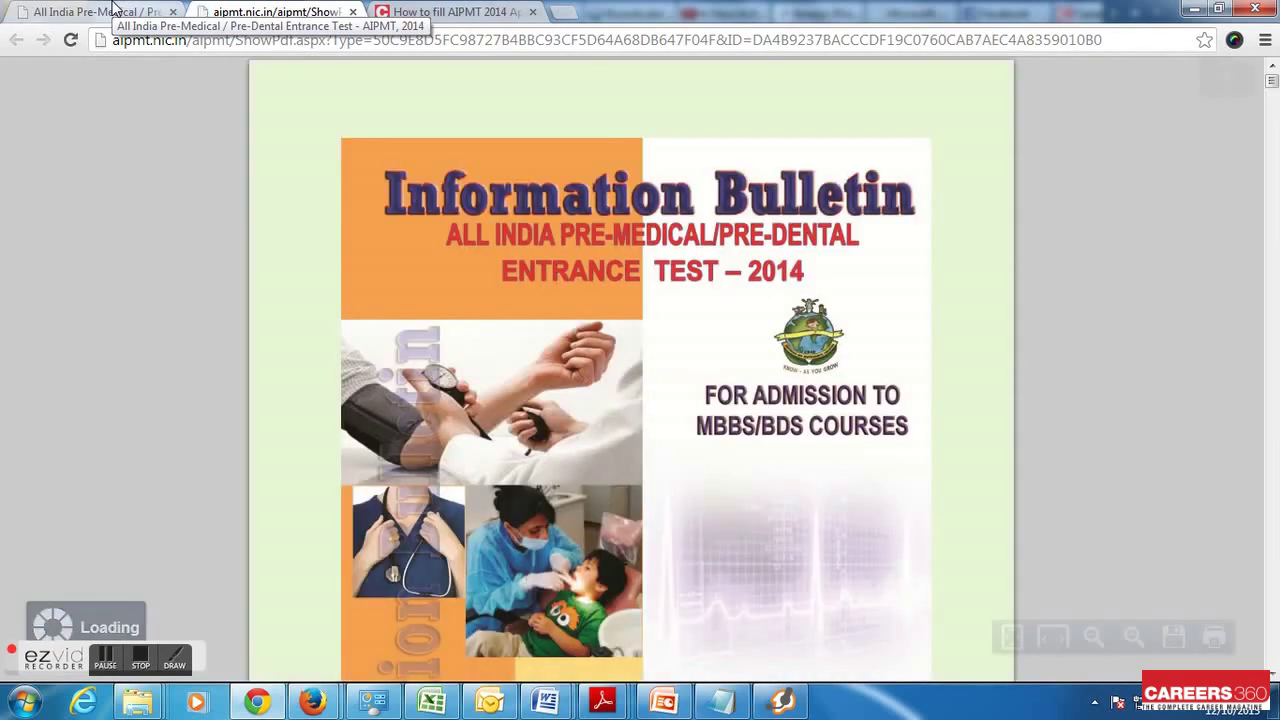
pyautogui.scroll(-4, 162, 330)
pyautogui.scroll(-15, 162, 330)
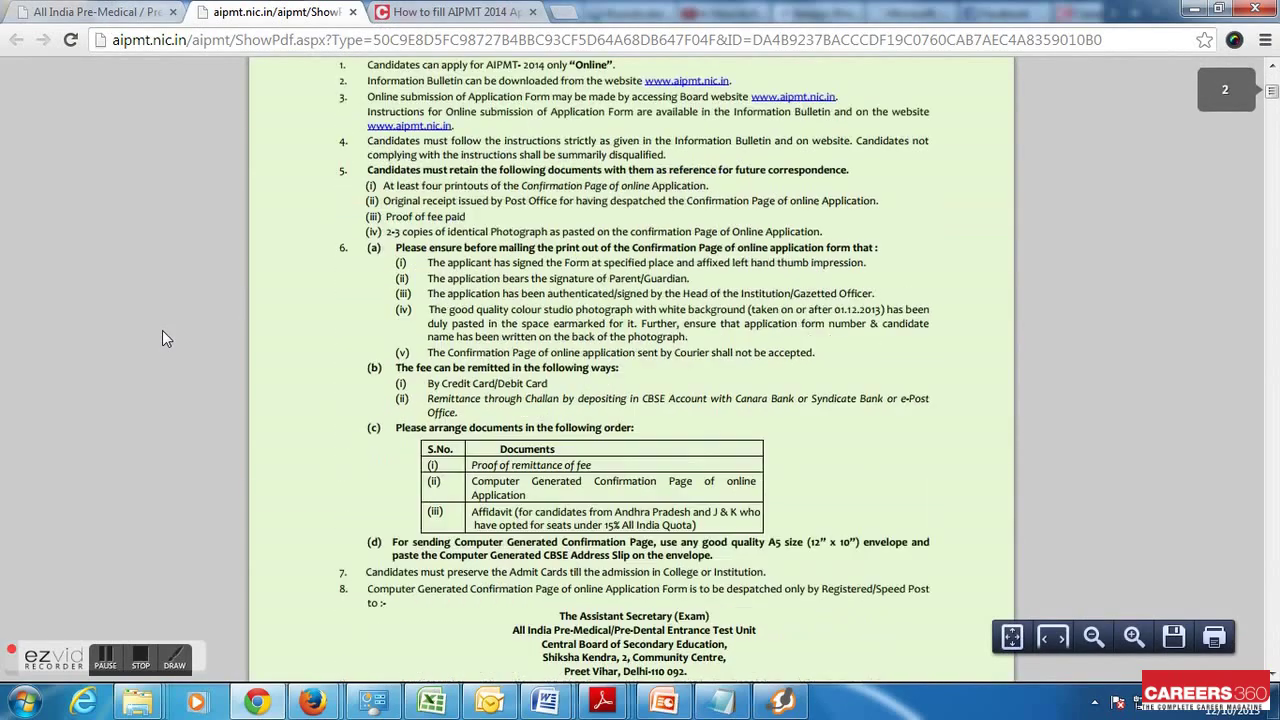
pyautogui.scroll(-18, 162, 330)
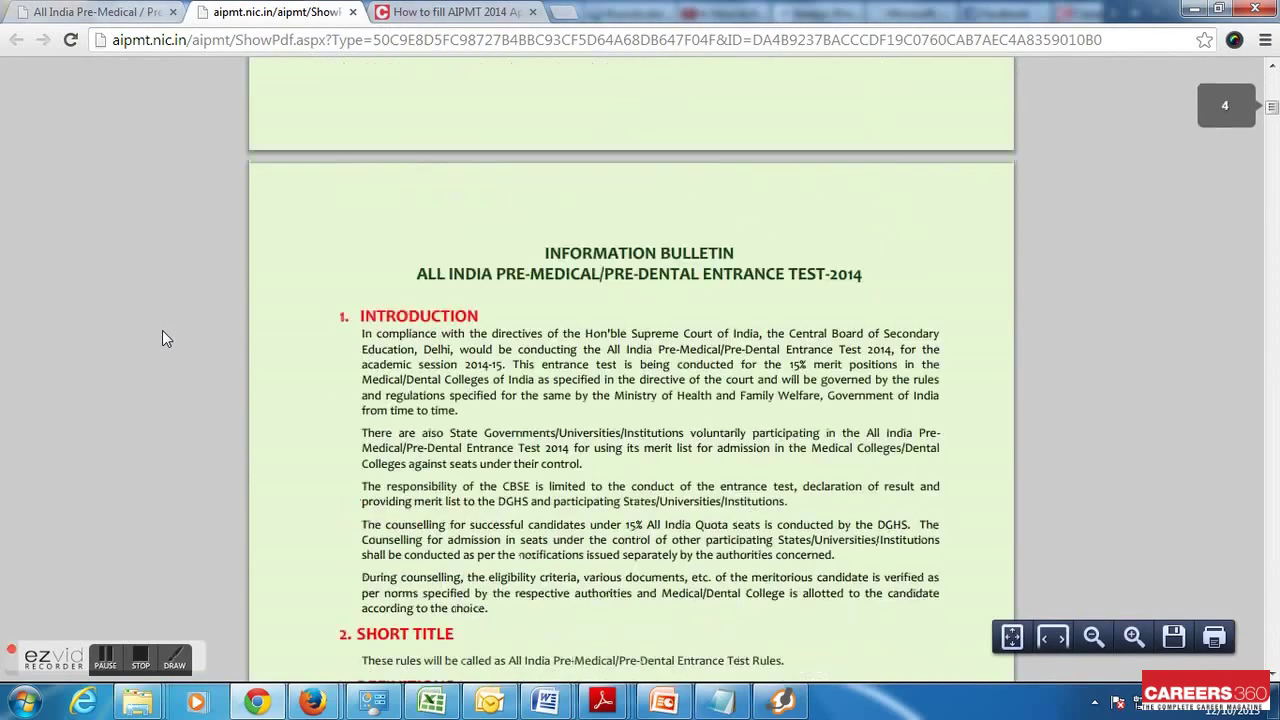
pyautogui.scroll(-8, 162, 330)
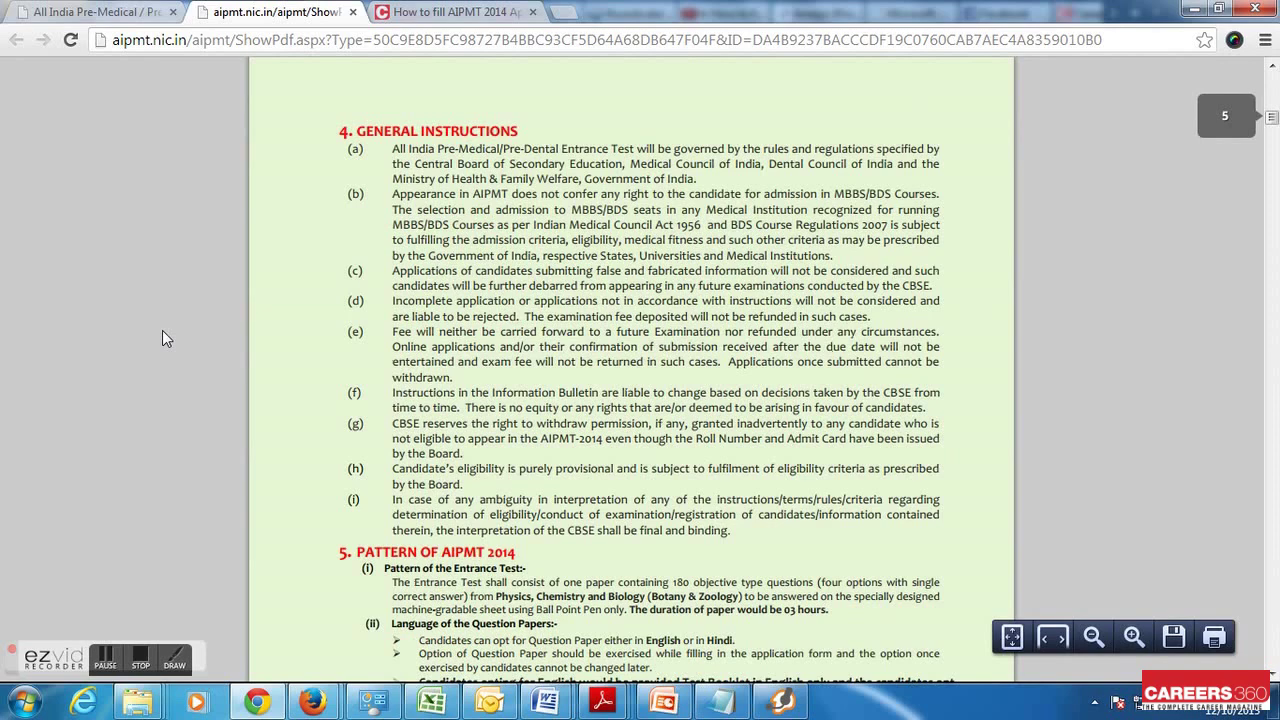
pyautogui.scroll(-12, 162, 330)
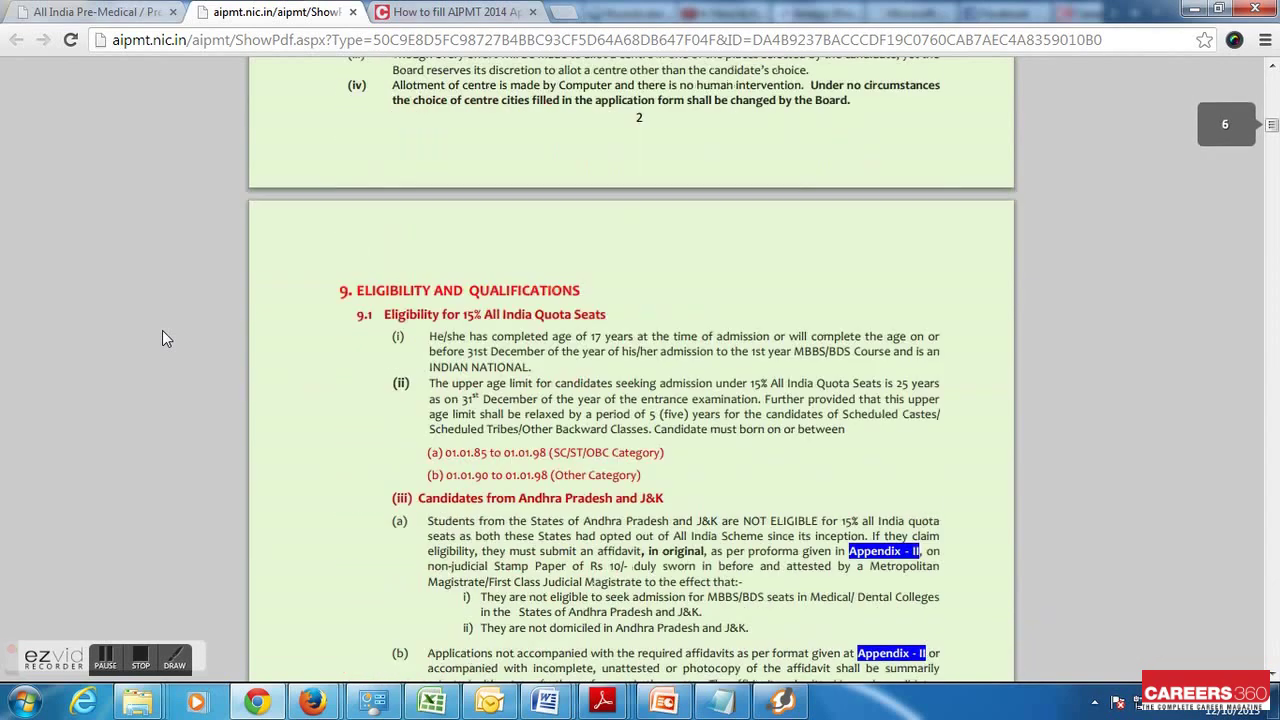
pyautogui.scroll(-6, 162, 330)
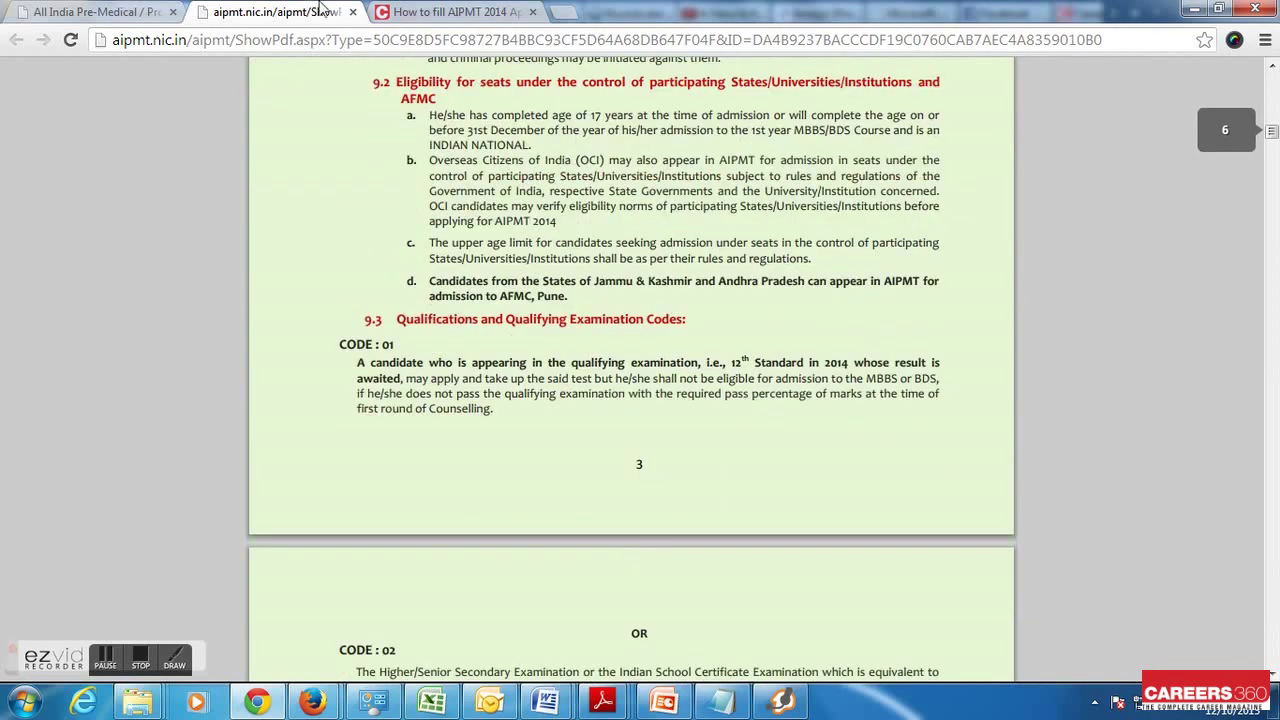
pyautogui.click(420, 12)
pyautogui.scroll(-3, 123, 378)
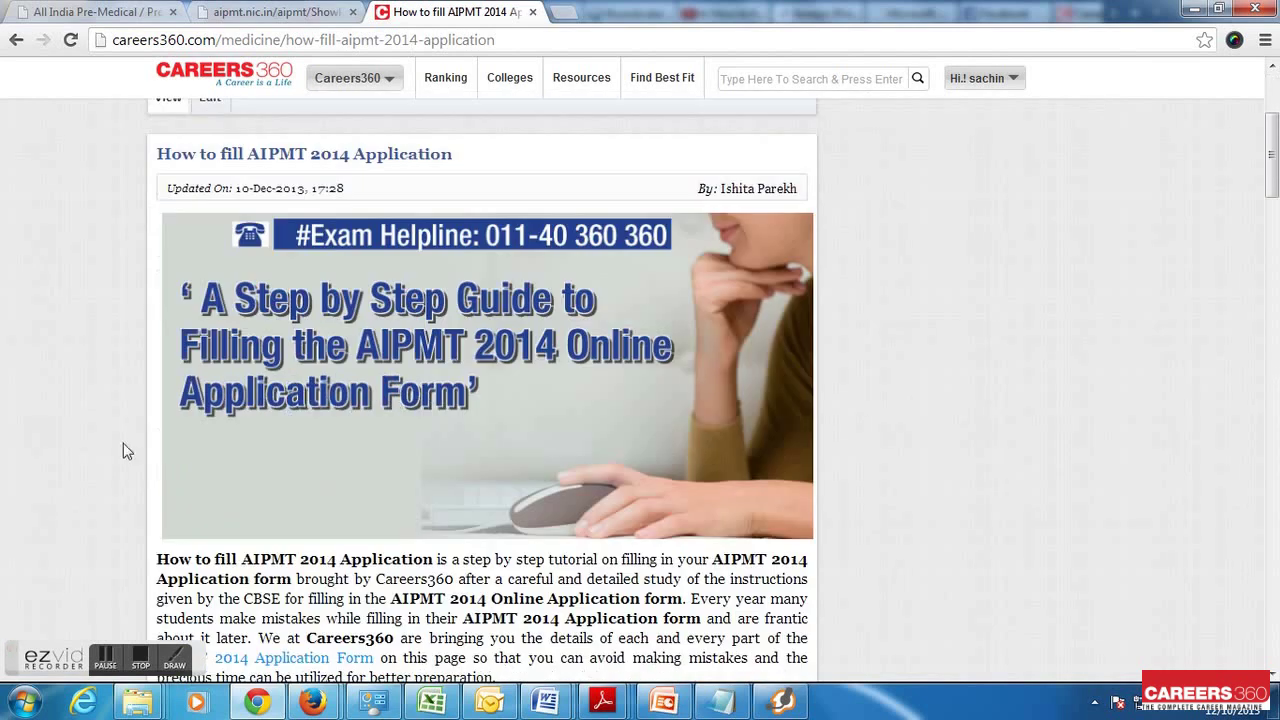
# Return to the AIPMT welcome page tab and bring up the OnLine Application submenu
pyautogui.click(174, 657)
pyautogui.click(52, 427)
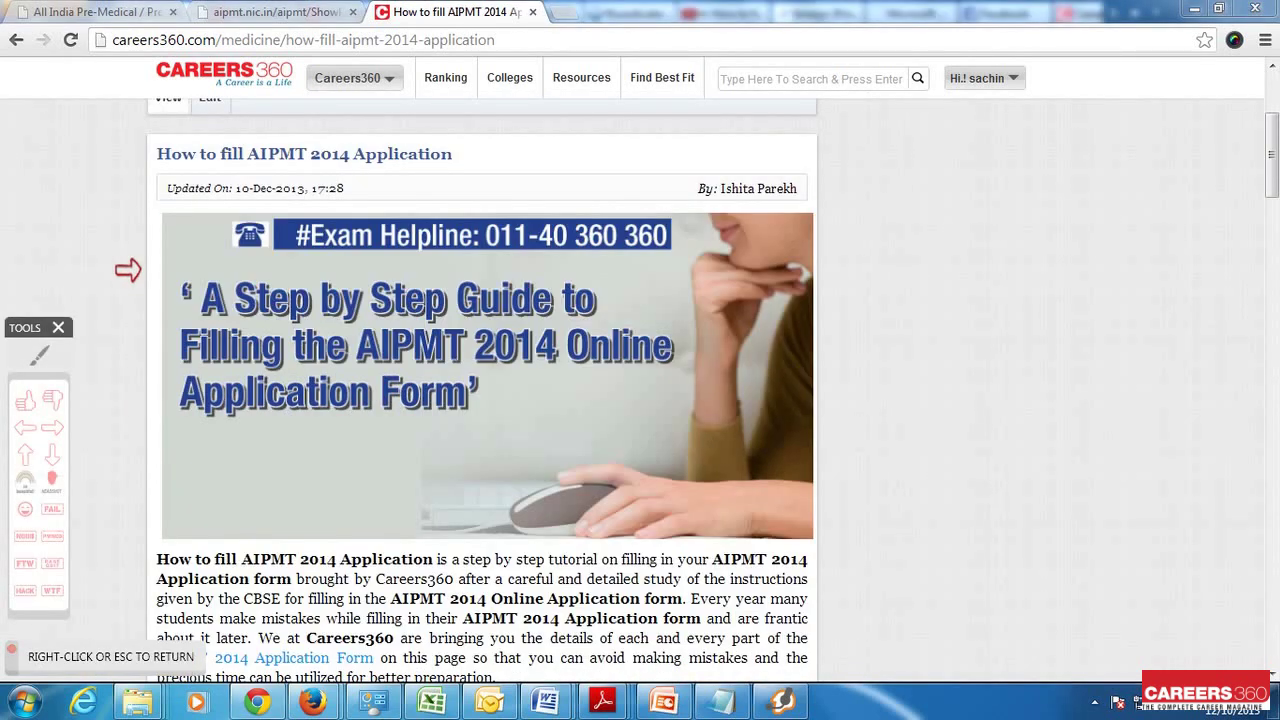
pyautogui.click(128, 269)
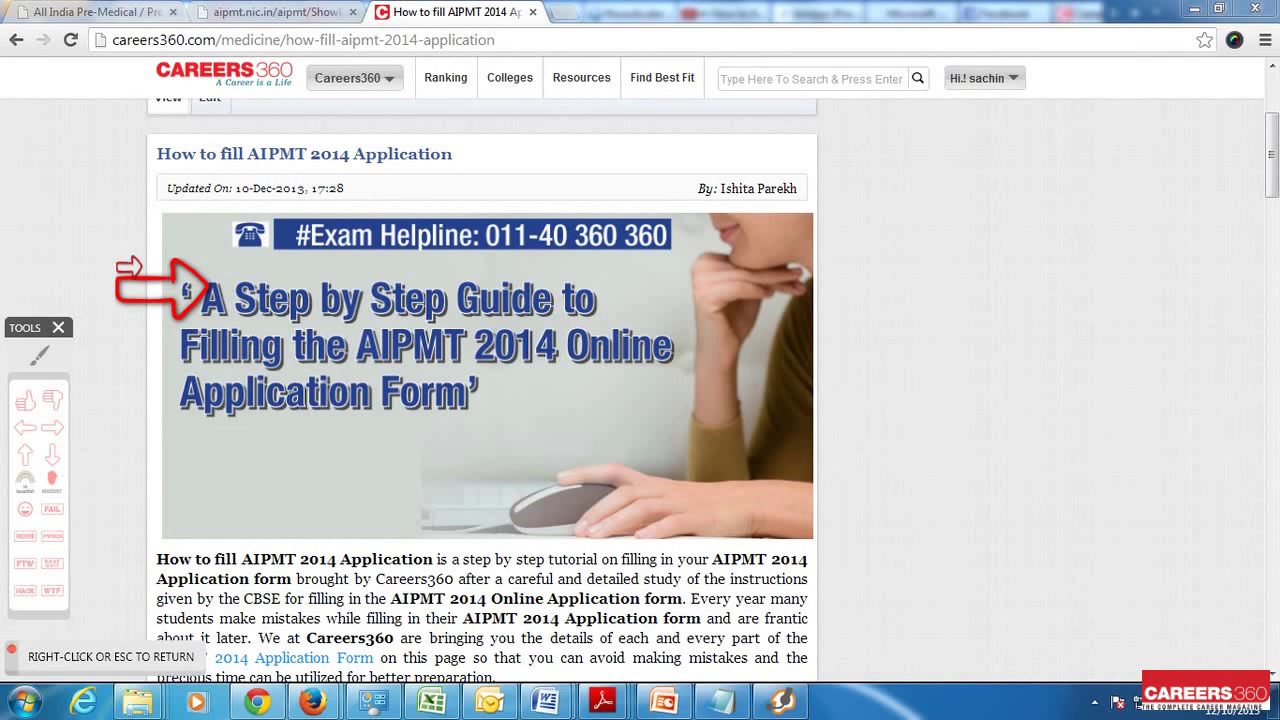
pyautogui.click(128, 267)
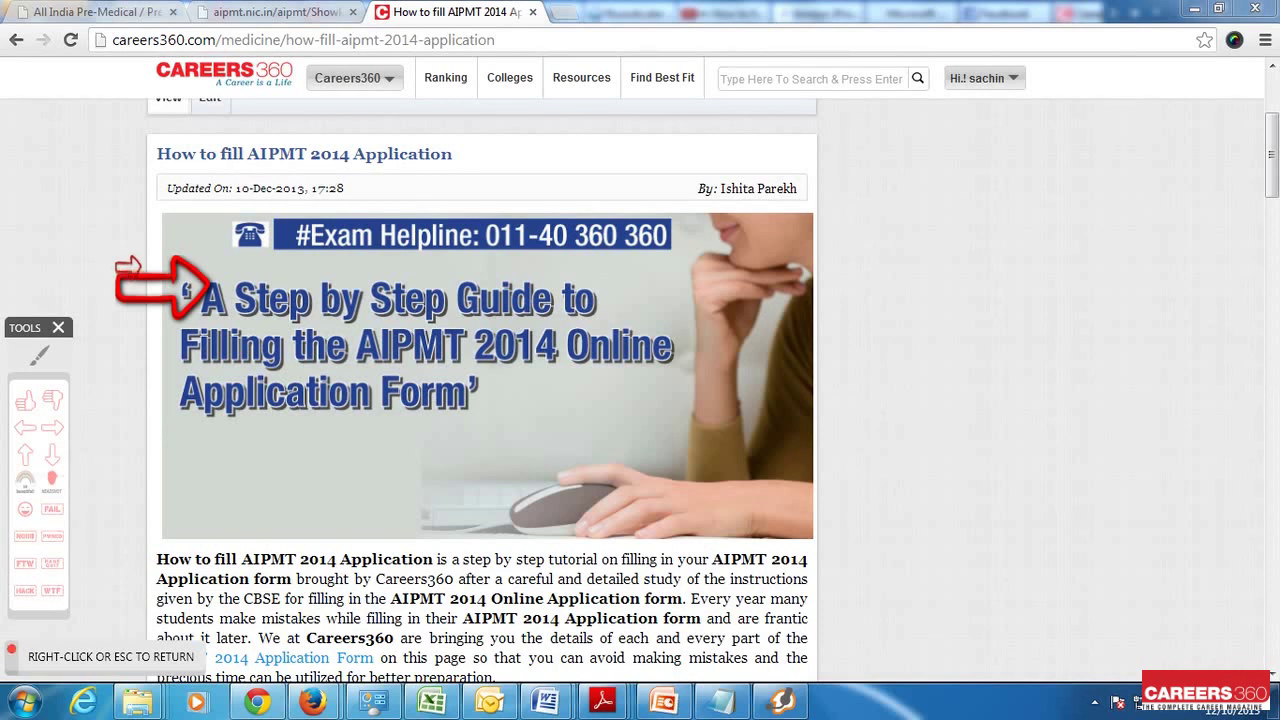
pyautogui.rightClick(128, 266)
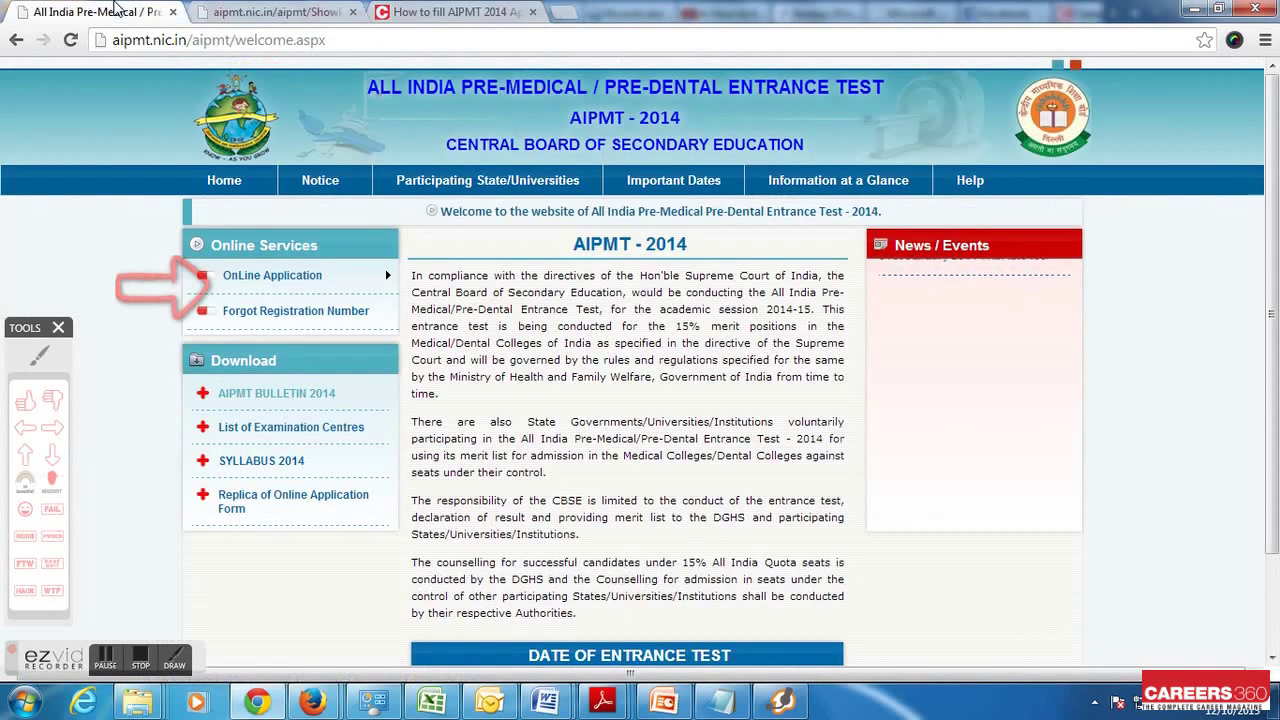
pyautogui.click(95, 11)
pyautogui.moveTo(250, 278)
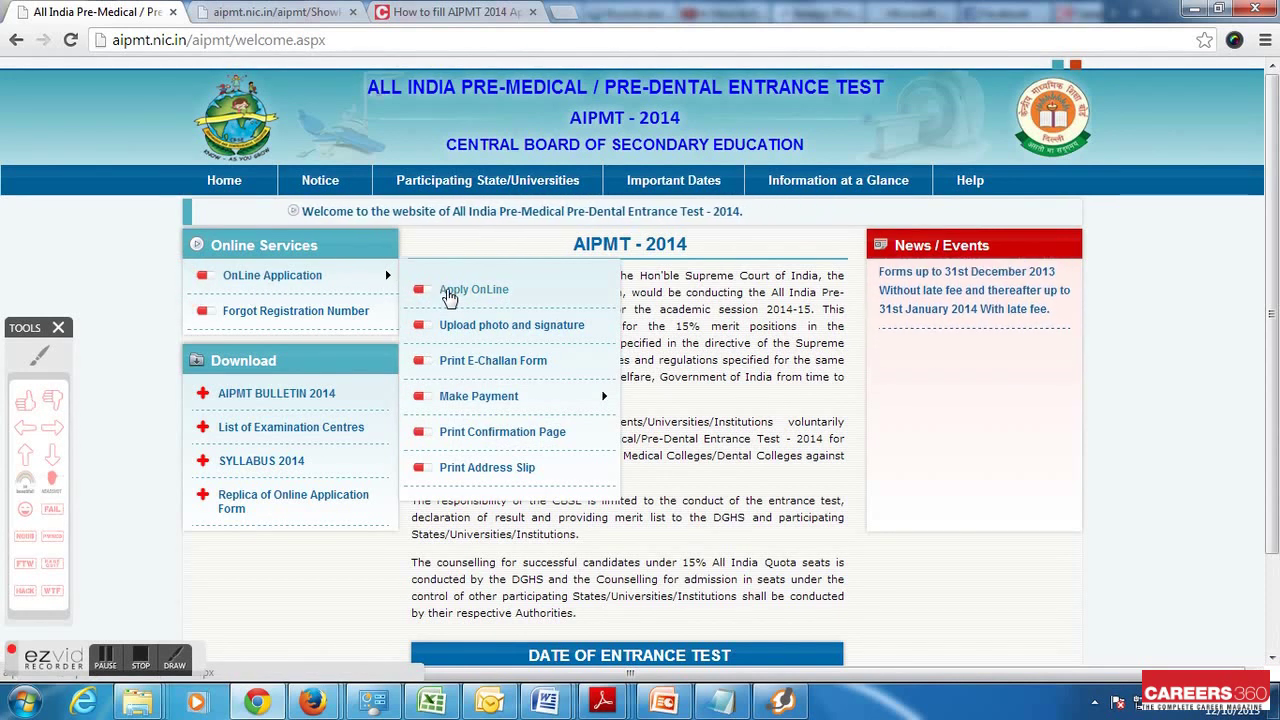
# Go through the Apply OnLine instructions and open step 1, the online application form
pyautogui.click(449, 290)
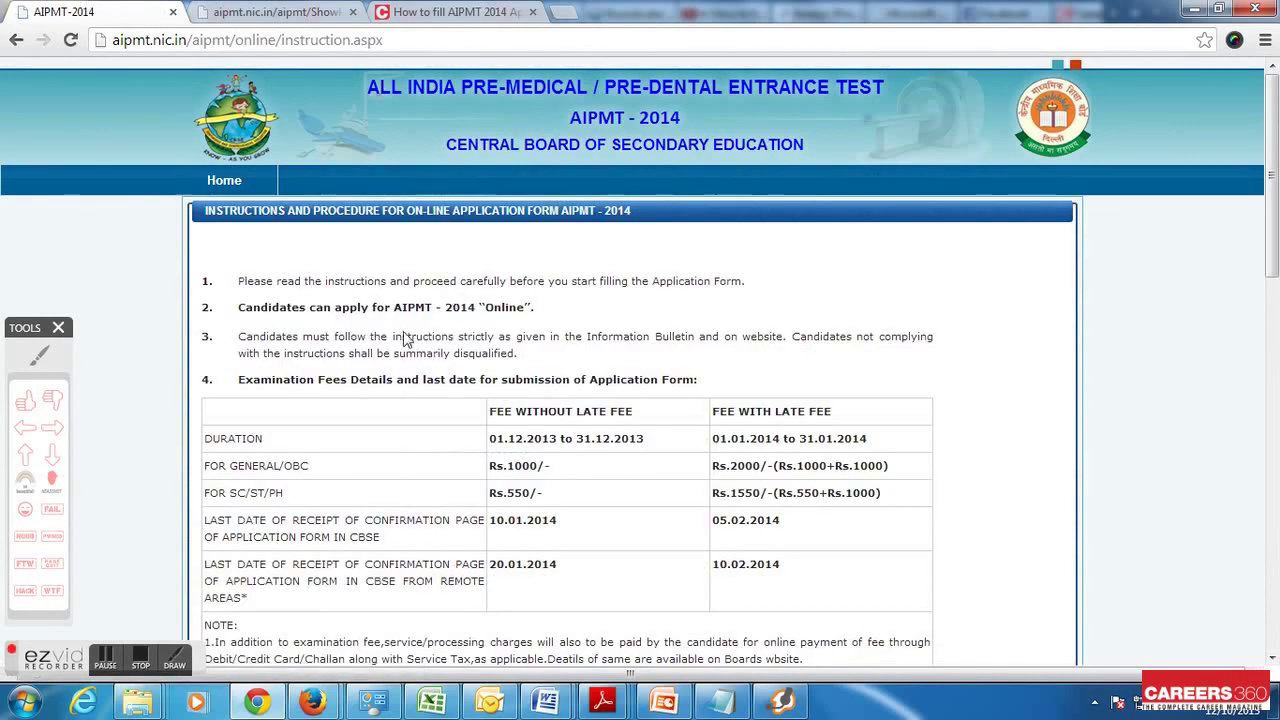
pyautogui.scroll(-2, 319, 380)
pyautogui.scroll(-6, 319, 387)
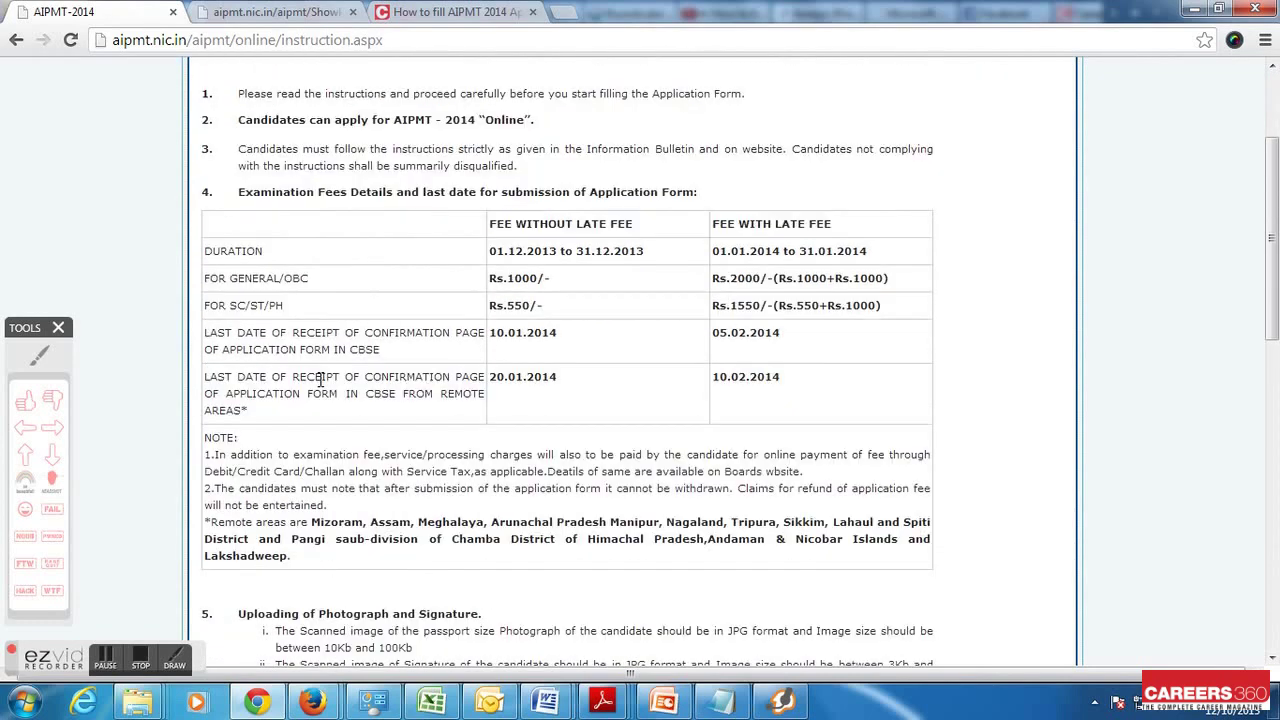
pyautogui.scroll(-5, 319, 380)
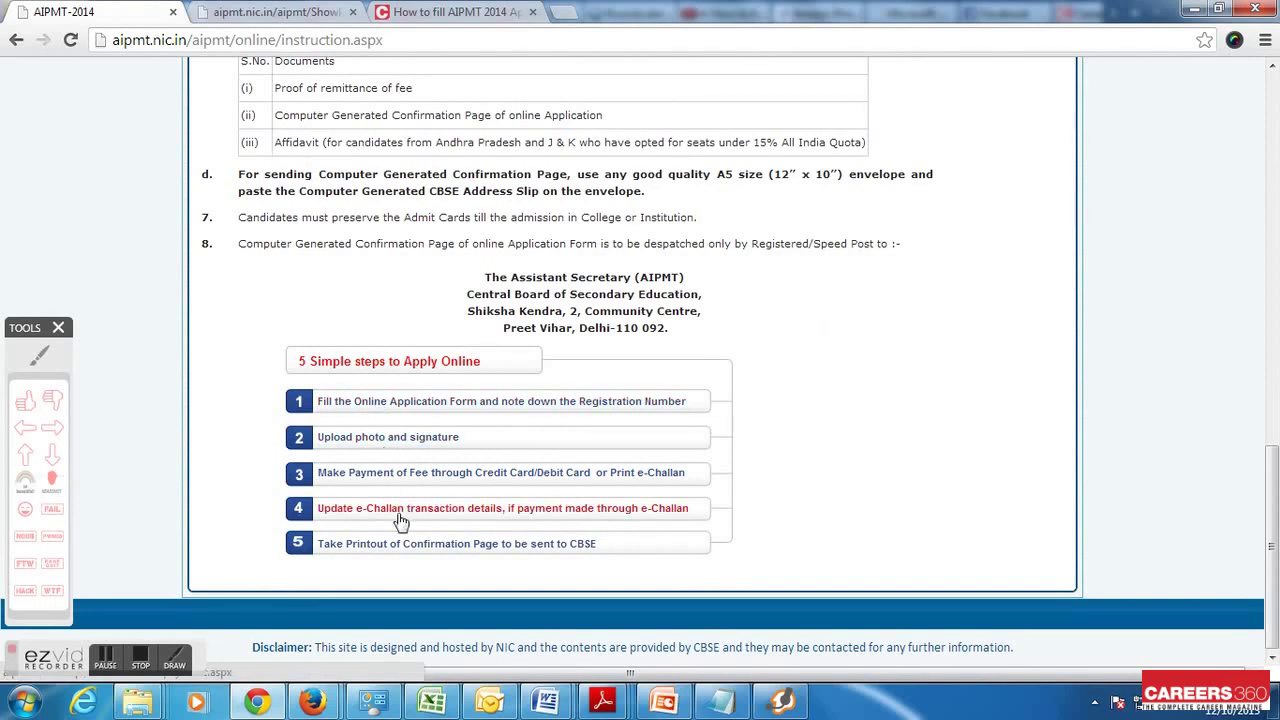
pyautogui.click(436, 402)
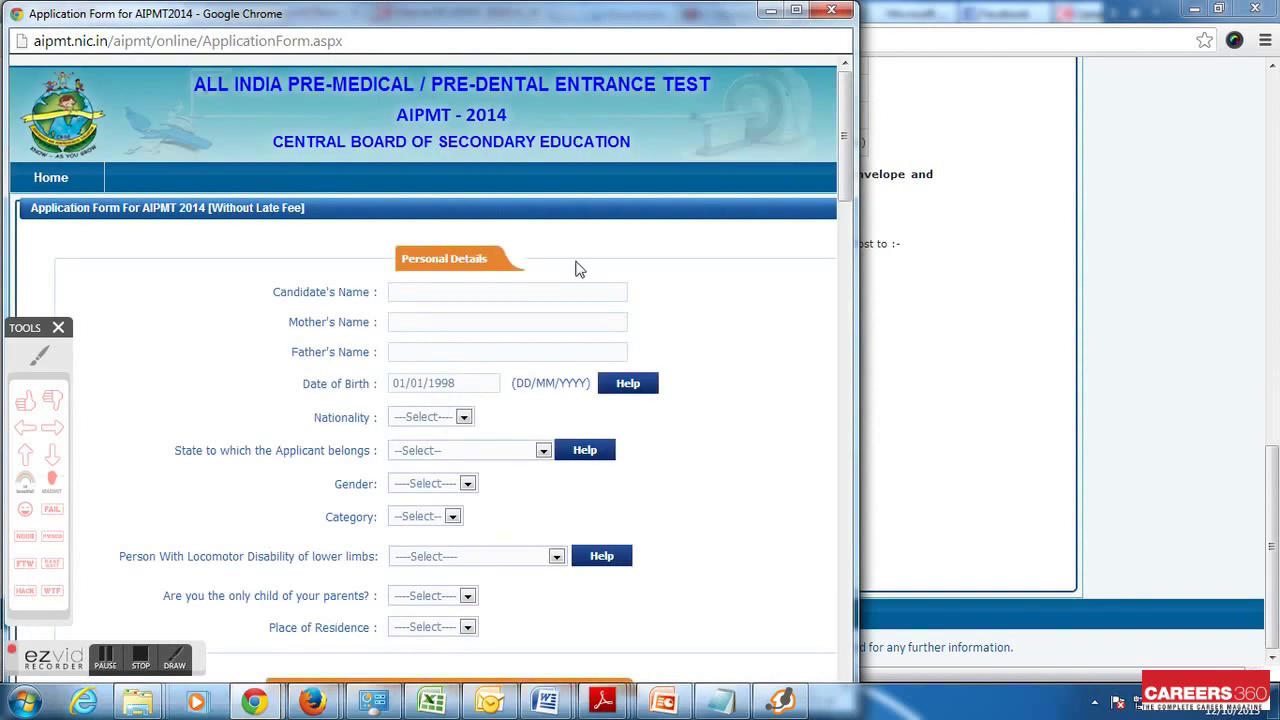
# Maximize the form window and enter the candidate's, mother's and father's names
pyautogui.click(796, 17)
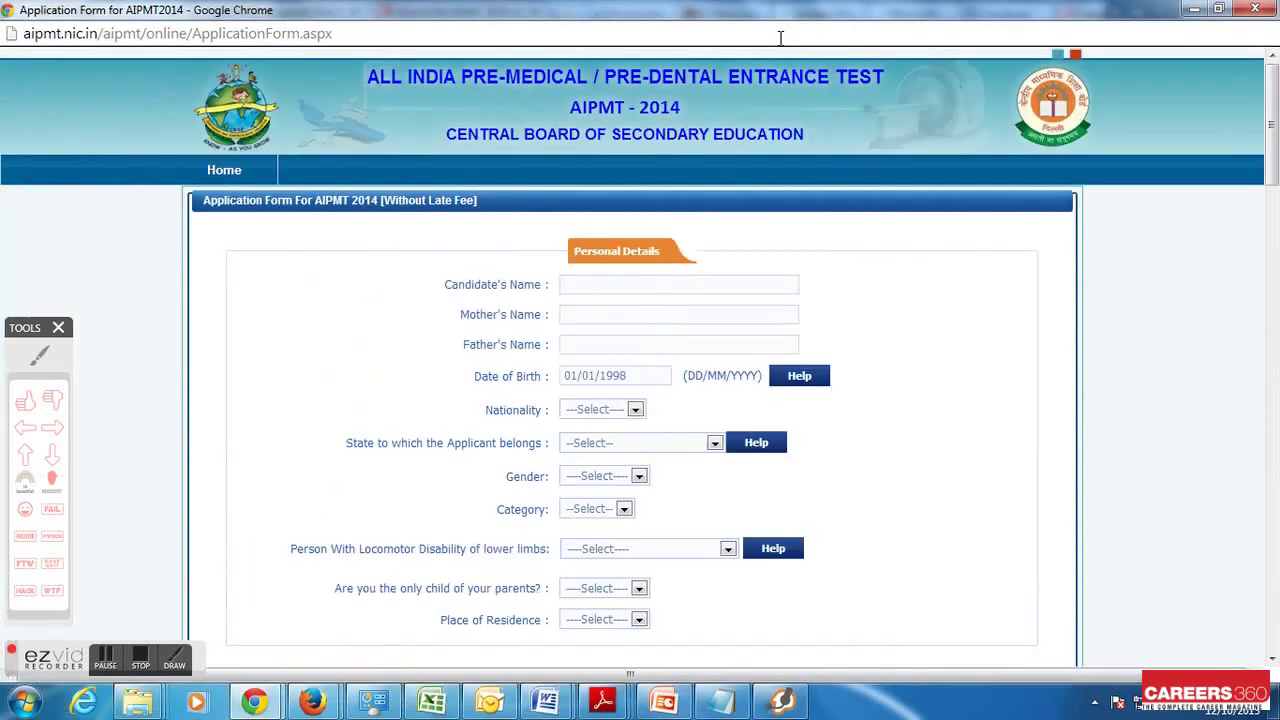
pyautogui.click(596, 285)
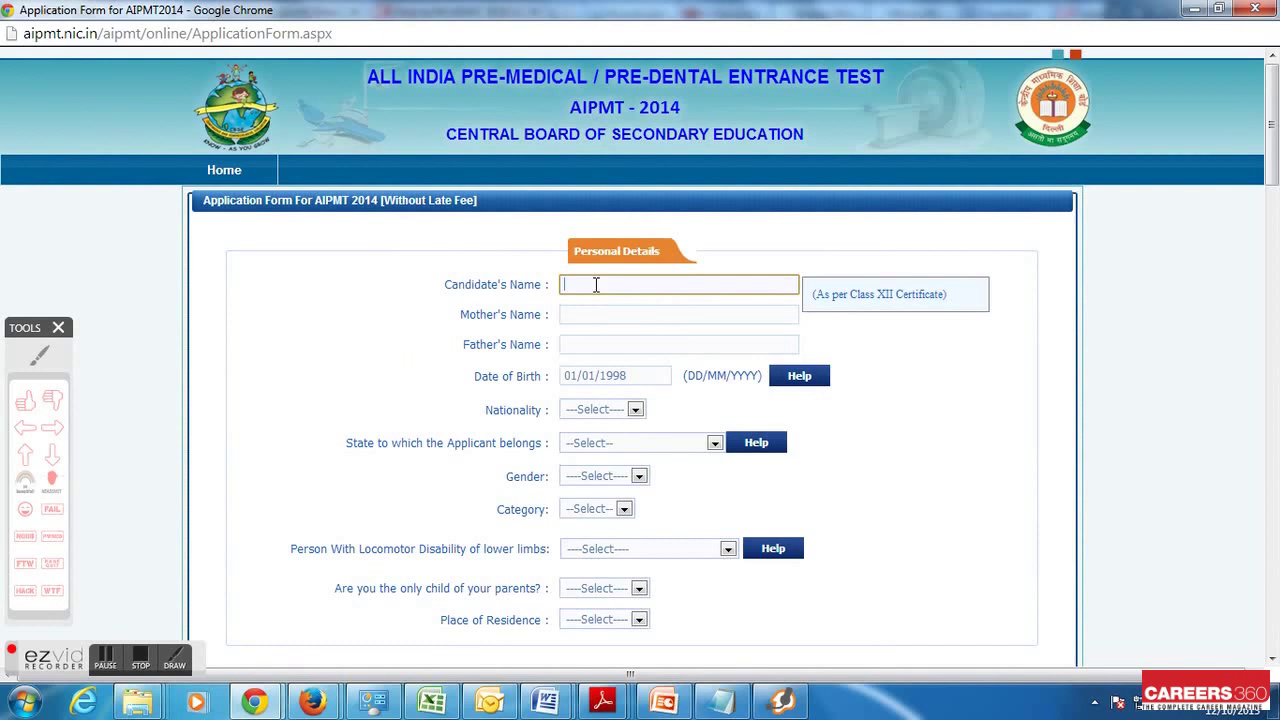
pyautogui.click(609, 313)
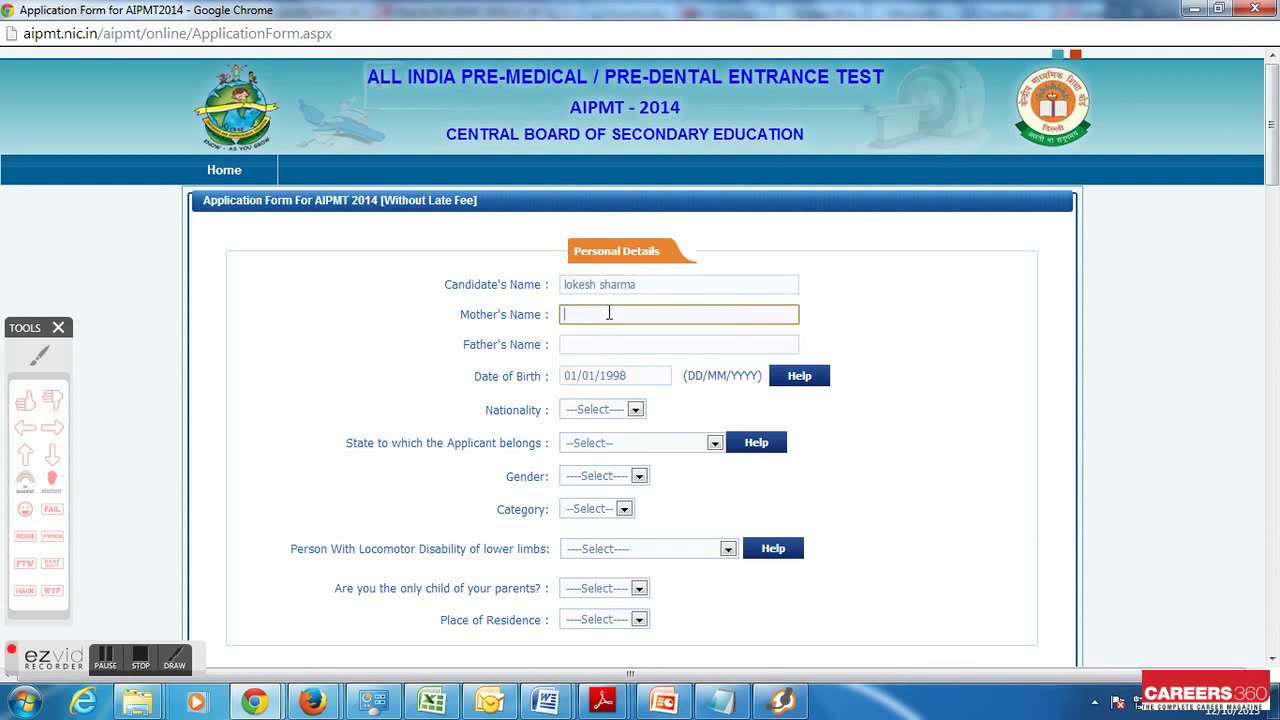
pyautogui.click(598, 342)
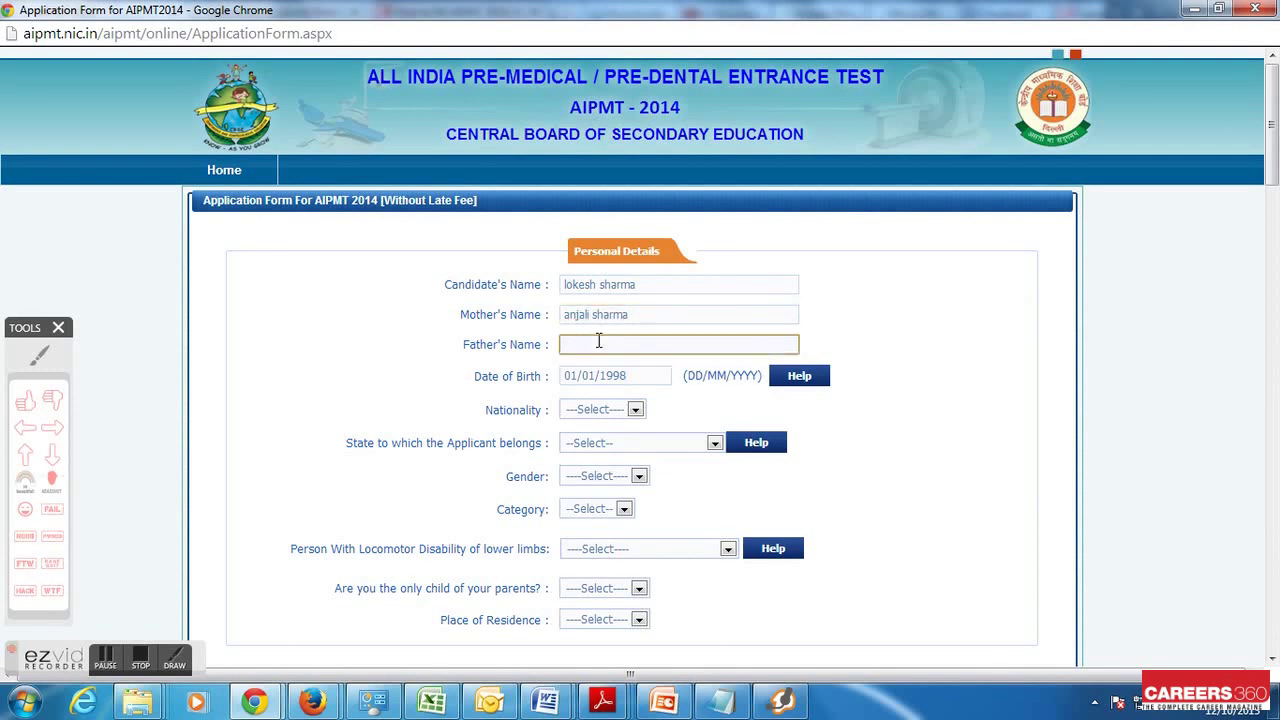
pyautogui.click(633, 376)
pyautogui.moveTo(633, 376); pyautogui.dragTo(537, 371)
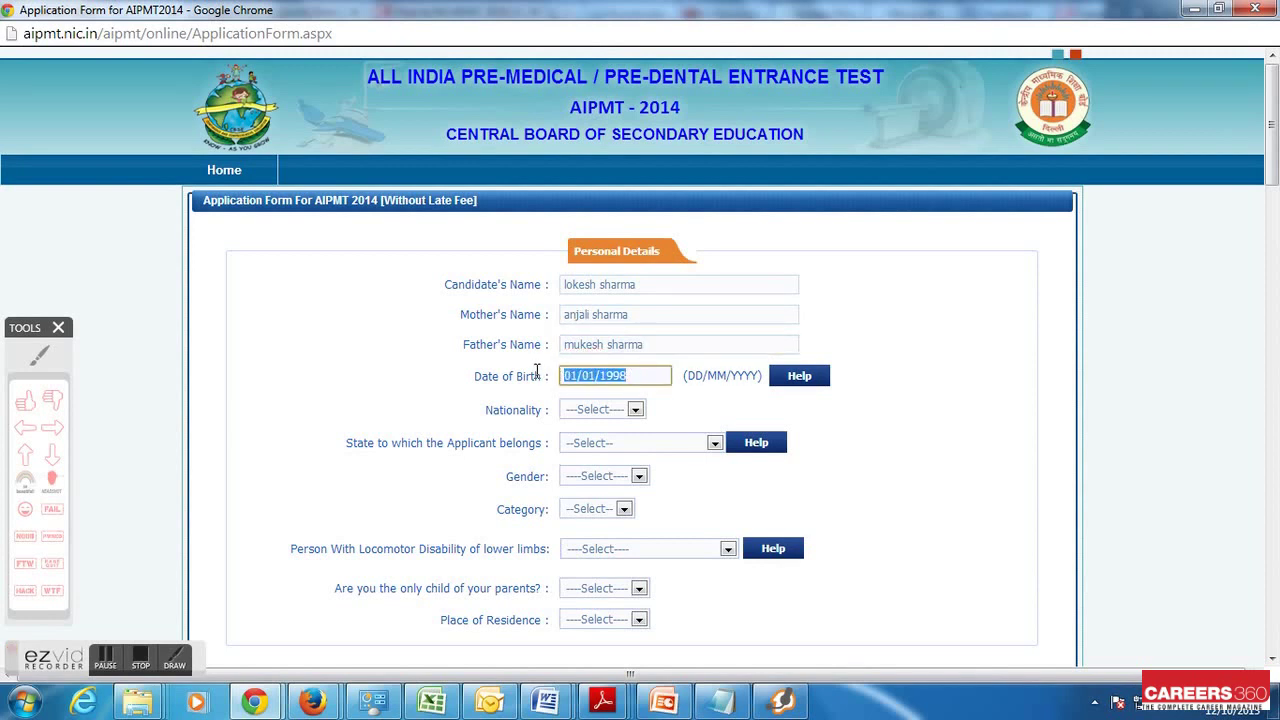
pyautogui.write('02/03/199')
# Set nationality to Indian and, after checking the state help, state to Gujarat
pyautogui.click(588, 409)
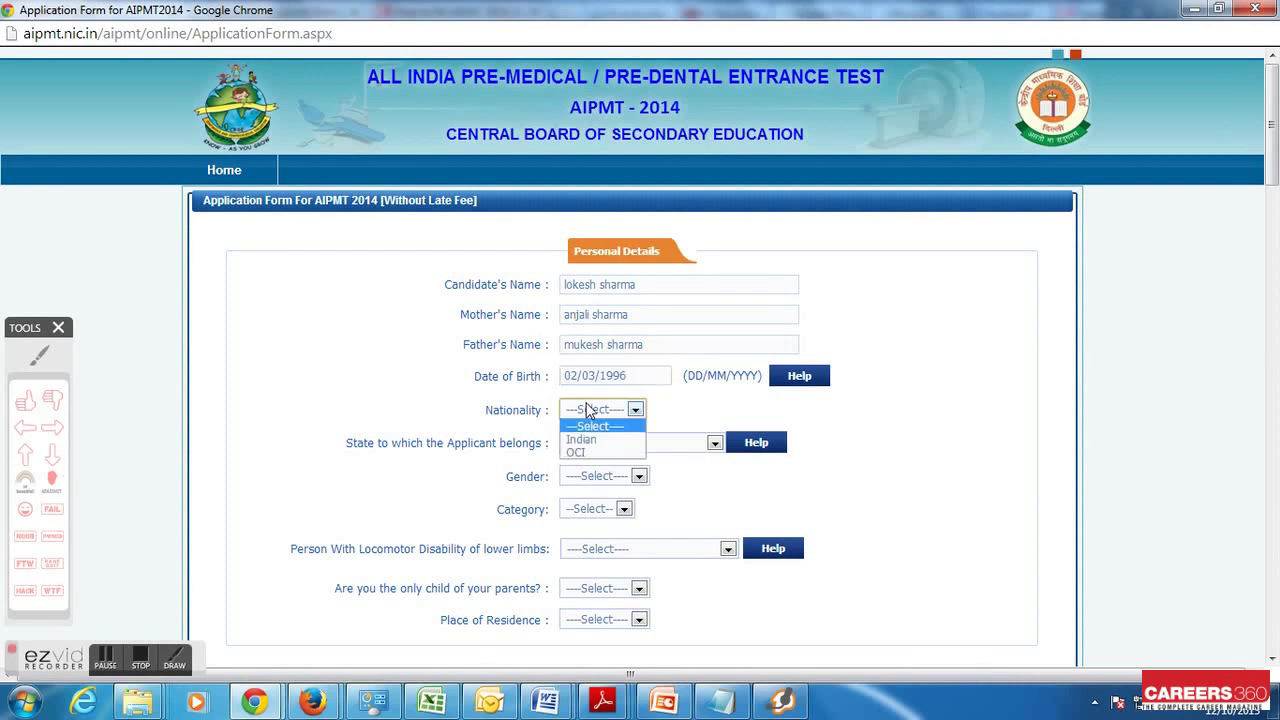
pyautogui.click(588, 441)
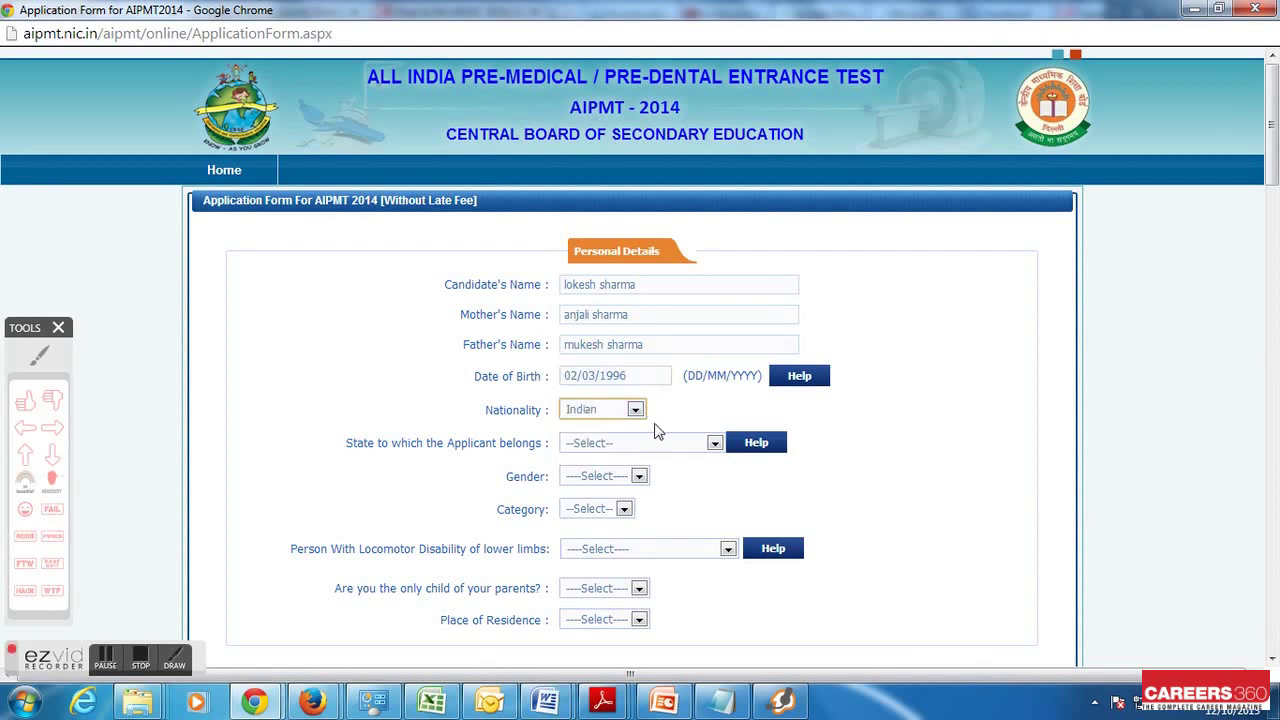
pyautogui.click(631, 443)
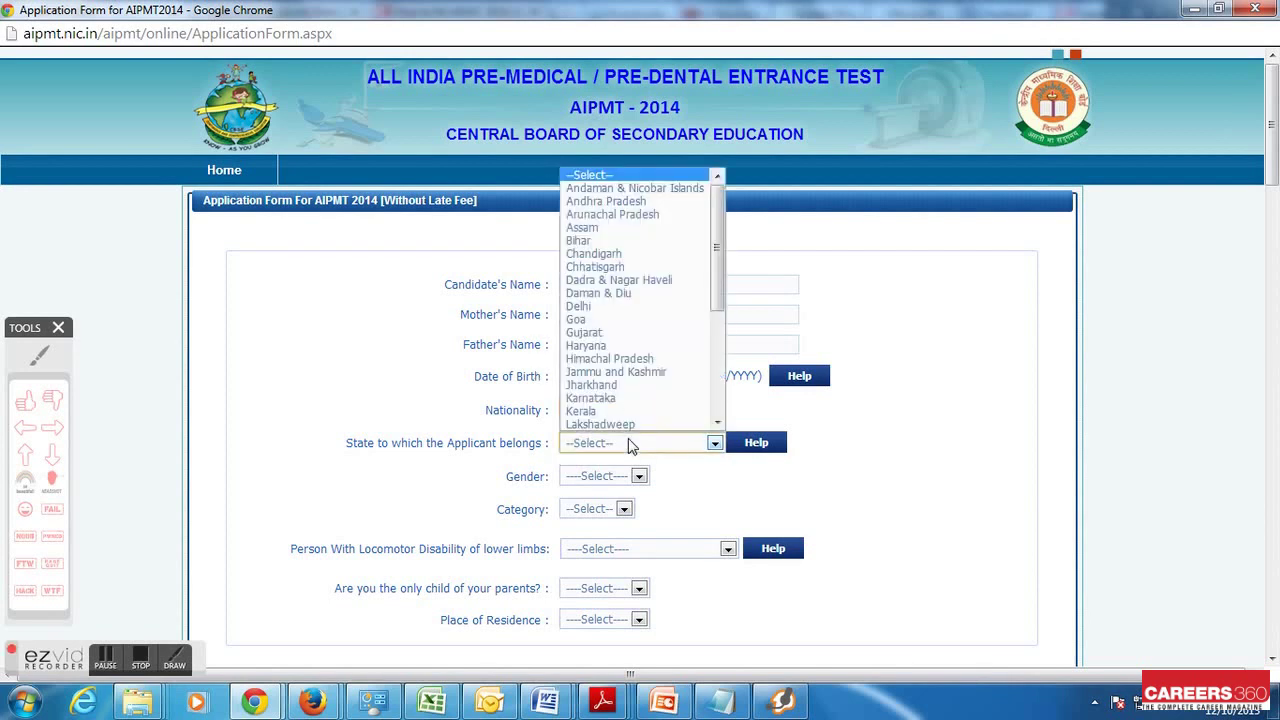
pyautogui.click(766, 443)
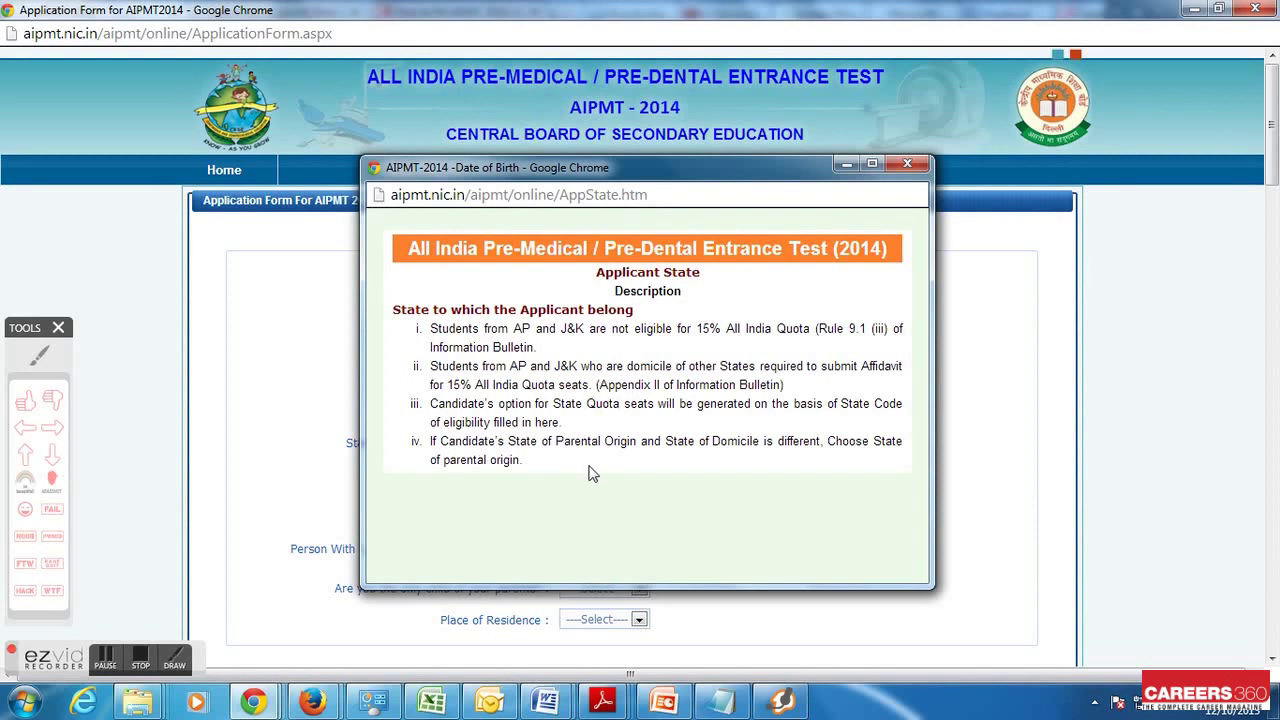
pyautogui.click(917, 168)
pyautogui.click(614, 446)
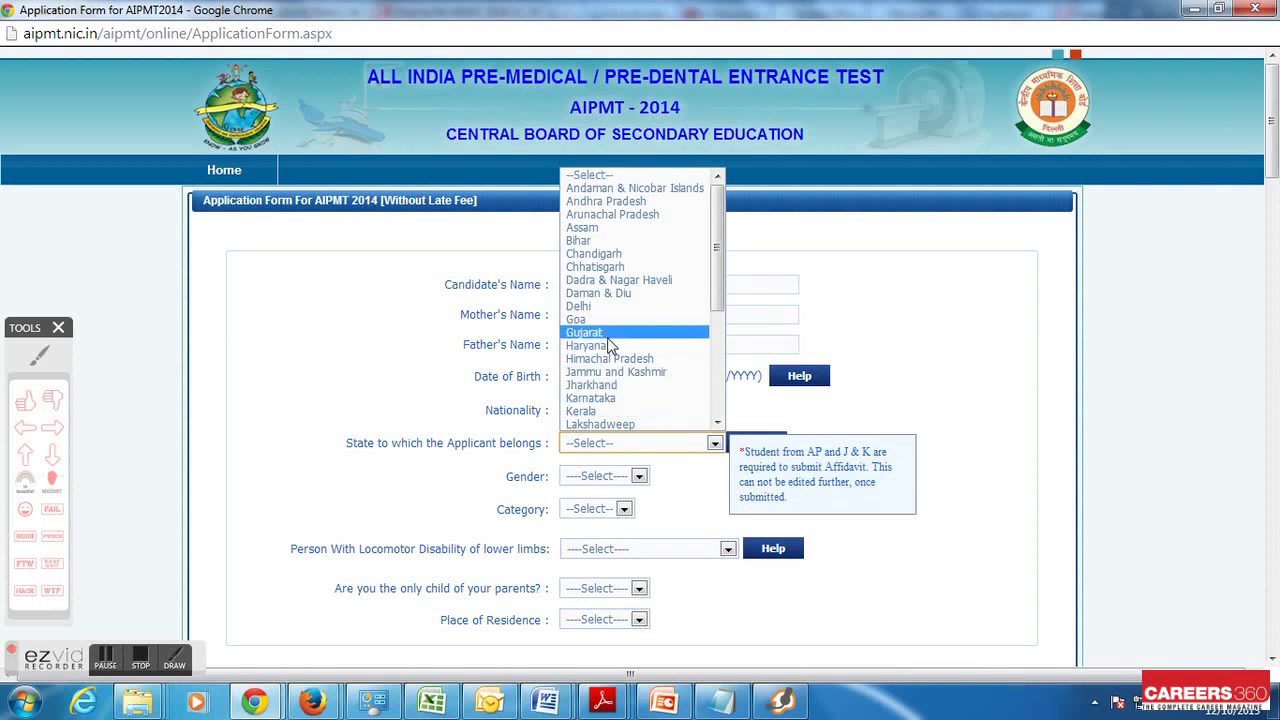
pyautogui.click(608, 334)
# Set gender Male, category UR, locomotor disability No, and view the disability explanation
pyautogui.click(637, 477)
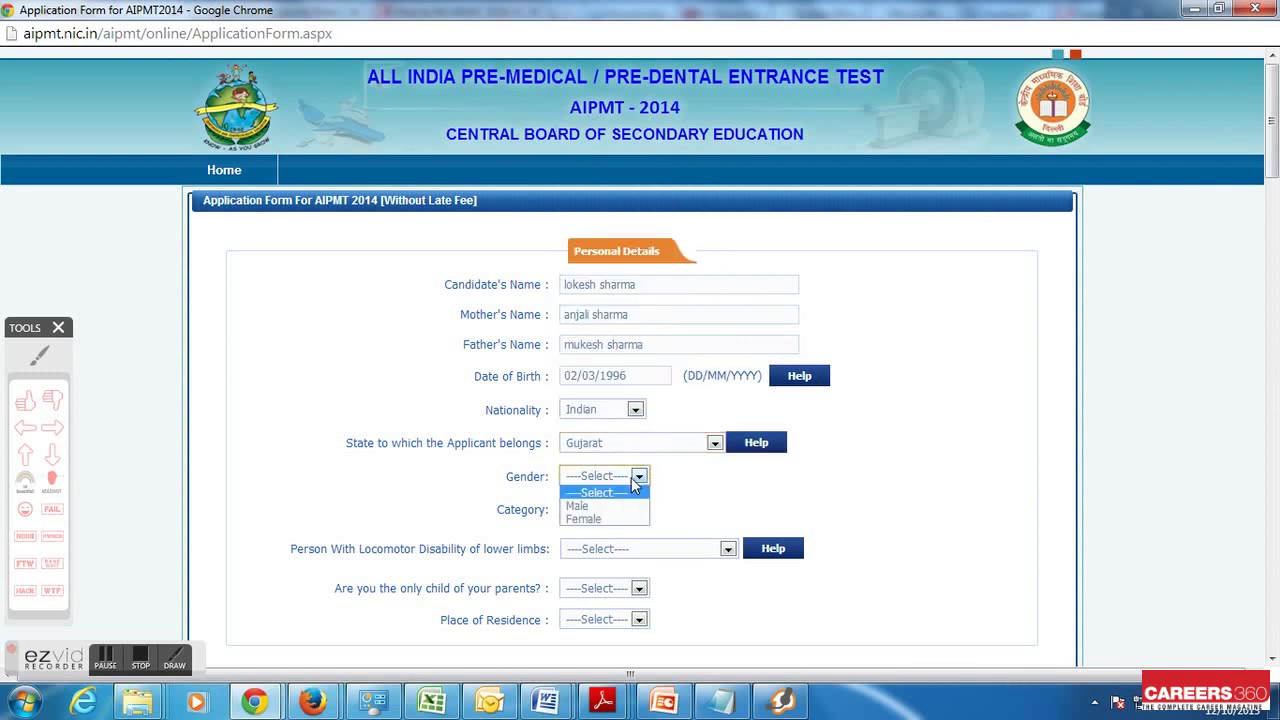
pyautogui.click(620, 505)
pyautogui.click(621, 509)
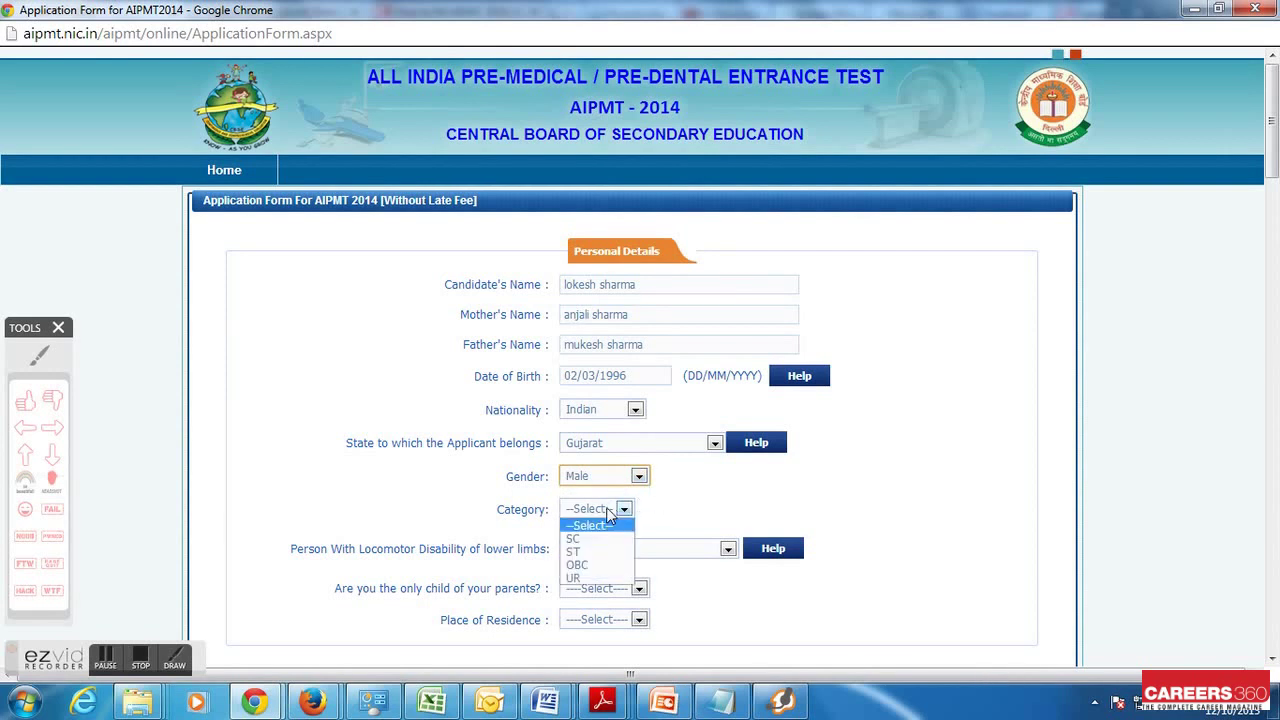
pyautogui.click(596, 579)
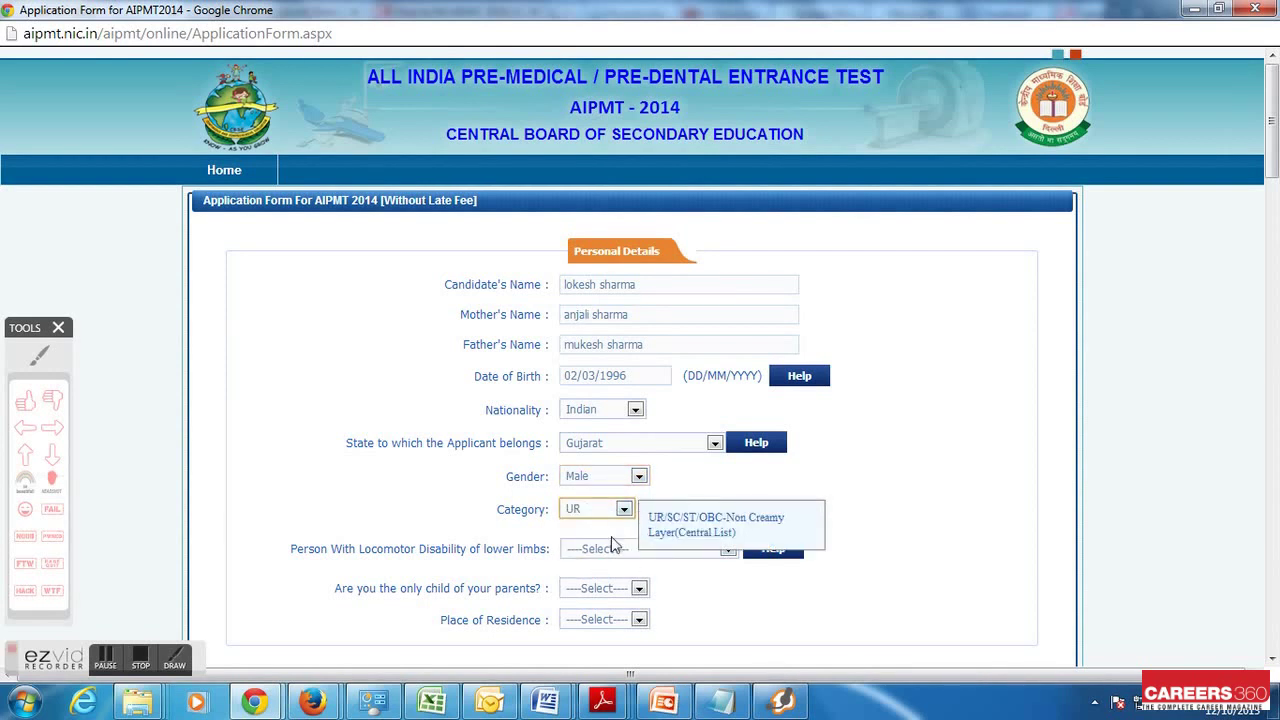
pyautogui.scroll(-1, 688, 588)
pyautogui.click(678, 458)
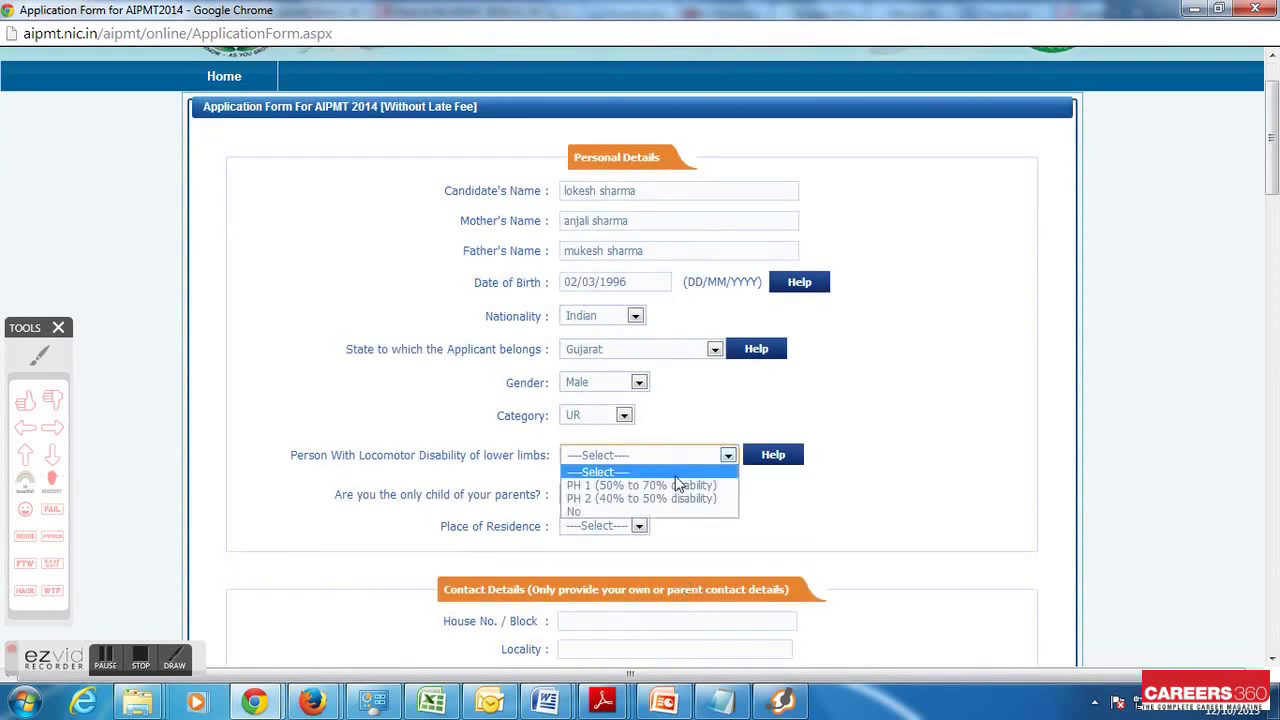
pyautogui.click(624, 511)
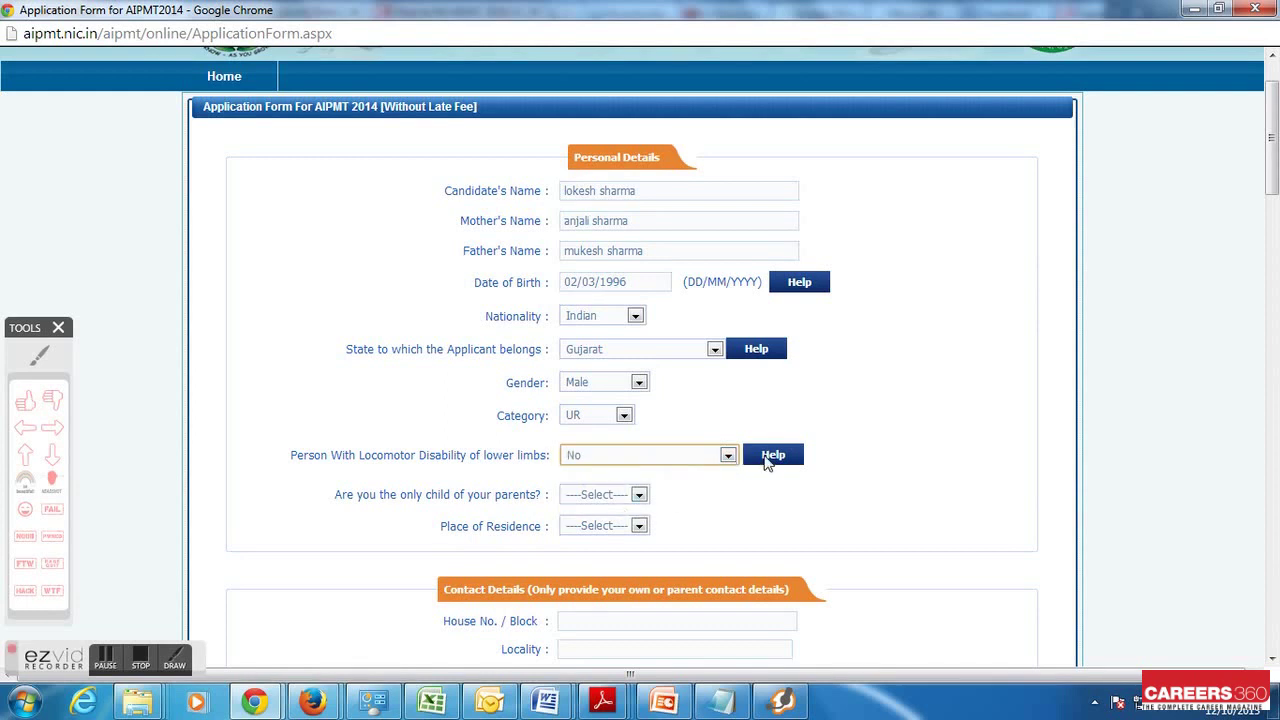
pyautogui.click(770, 456)
# Close the disability help, answer No to only child, and set residence to Urban
pyautogui.scroll(-1, 676, 437)
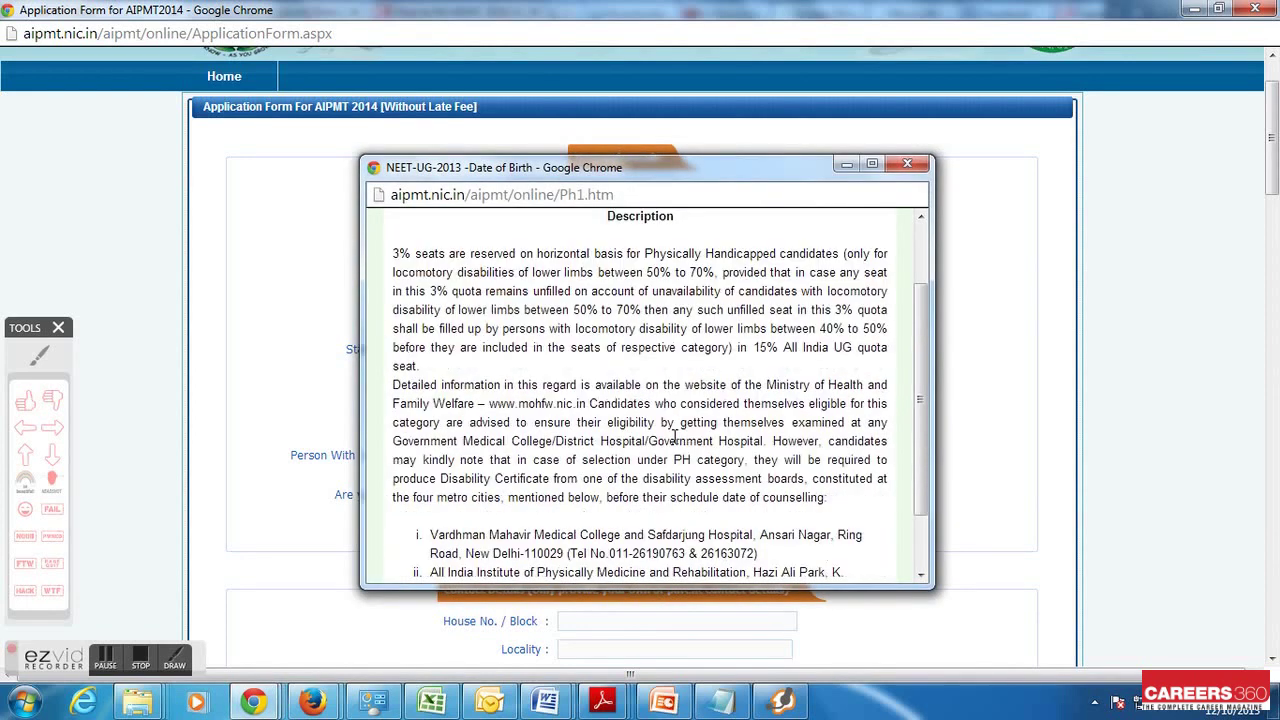
pyautogui.scroll(-1, 676, 440)
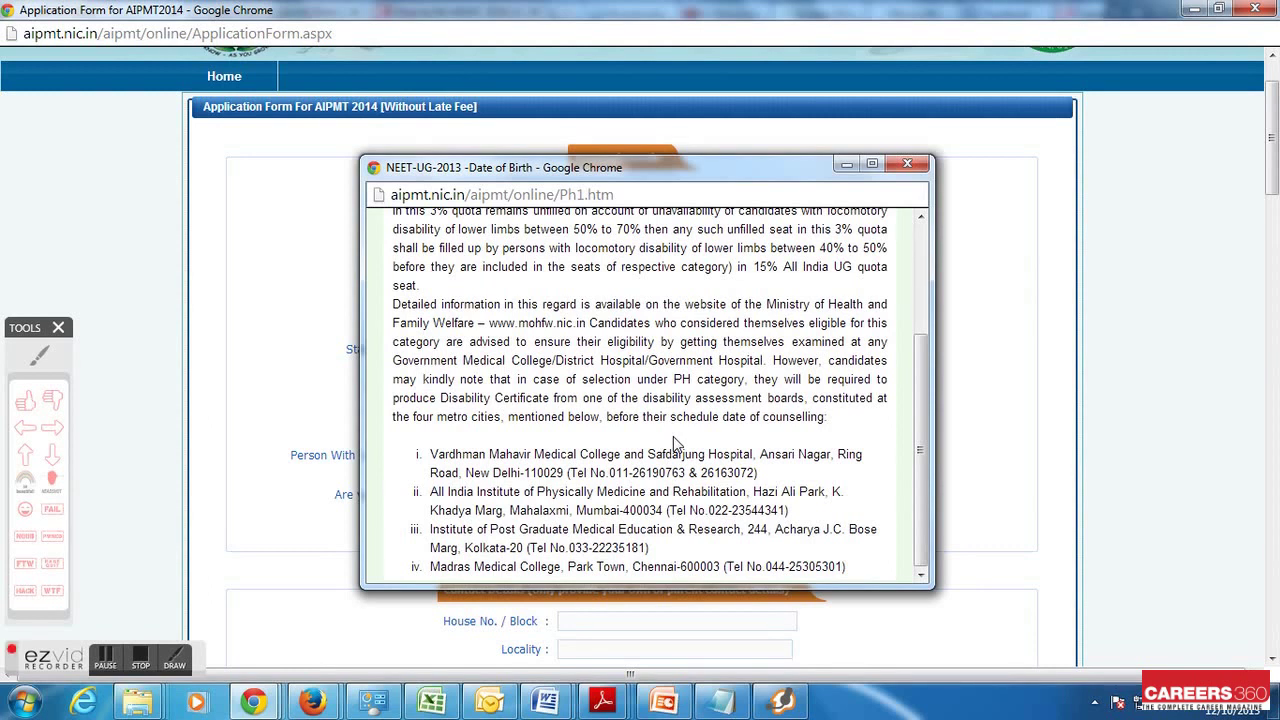
pyautogui.click(907, 163)
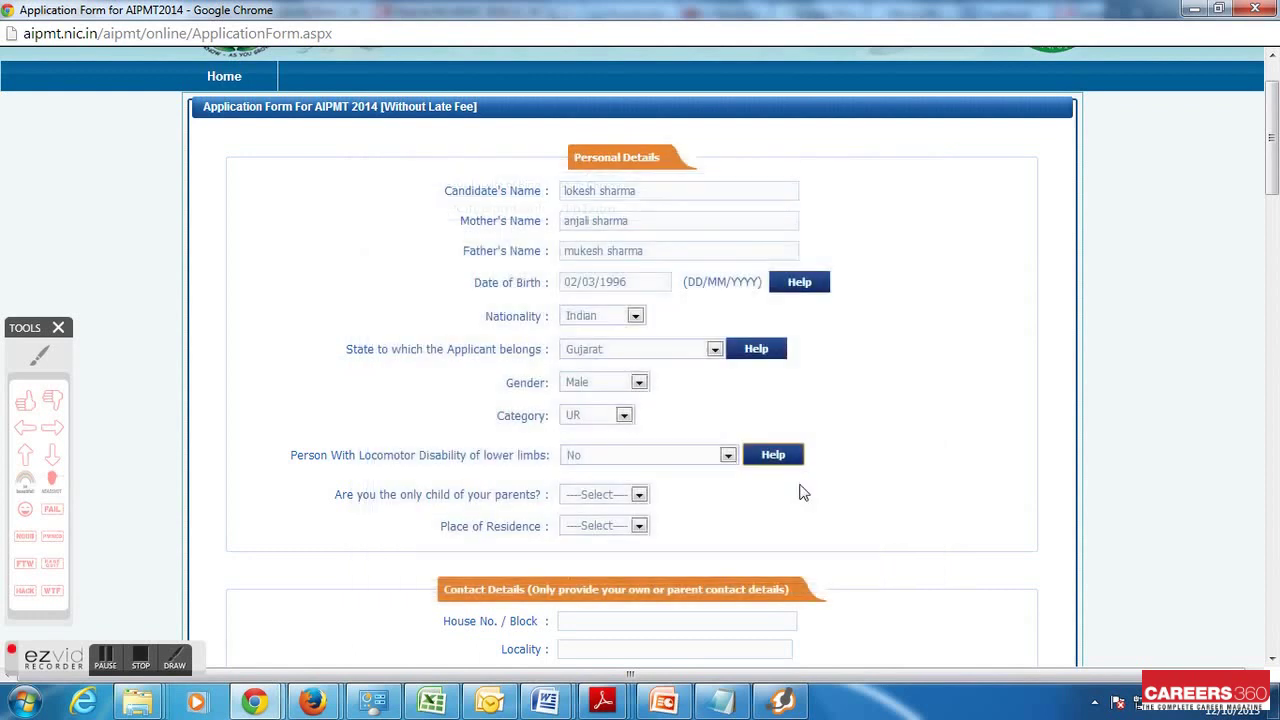
pyautogui.click(613, 492)
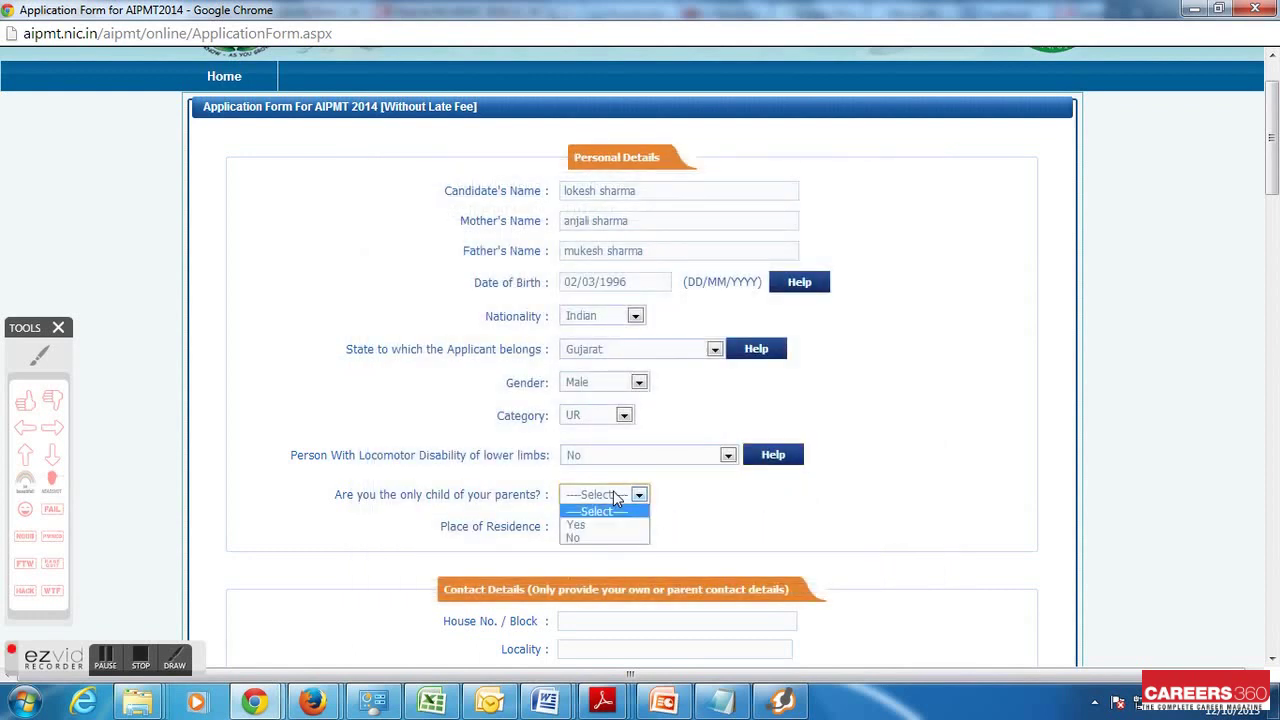
pyautogui.click(603, 537)
pyautogui.click(638, 526)
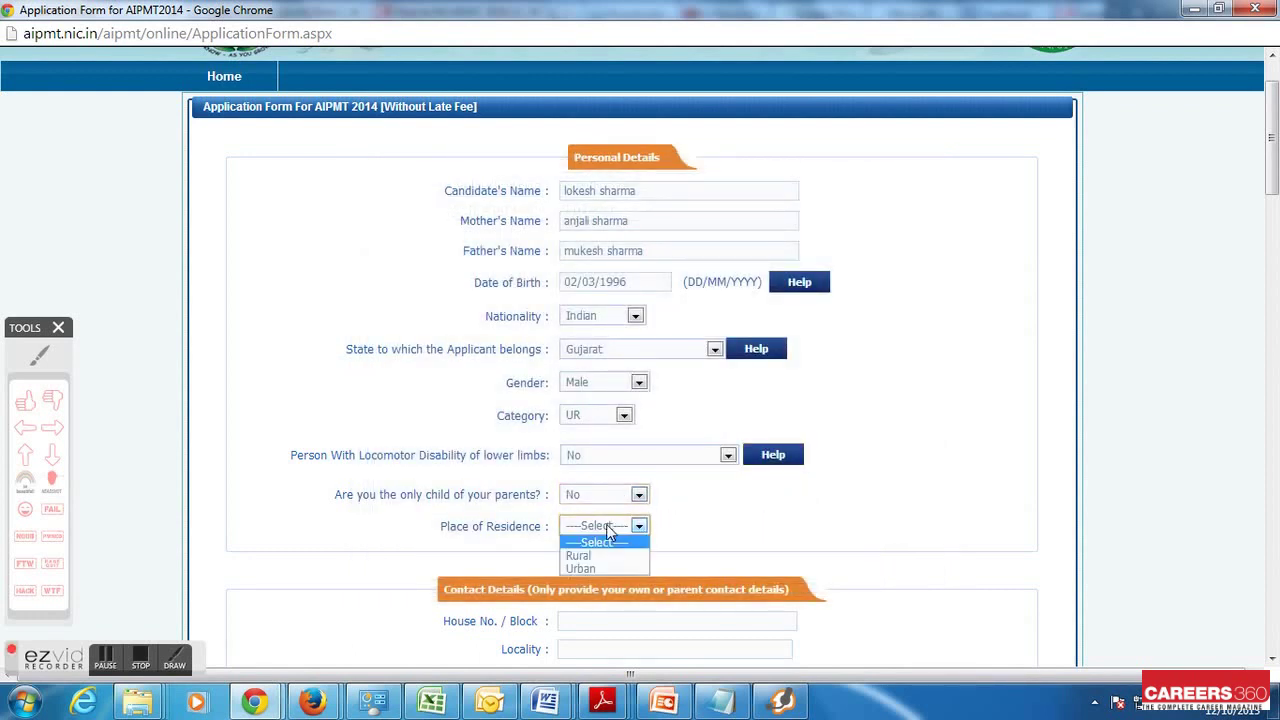
pyautogui.click(601, 567)
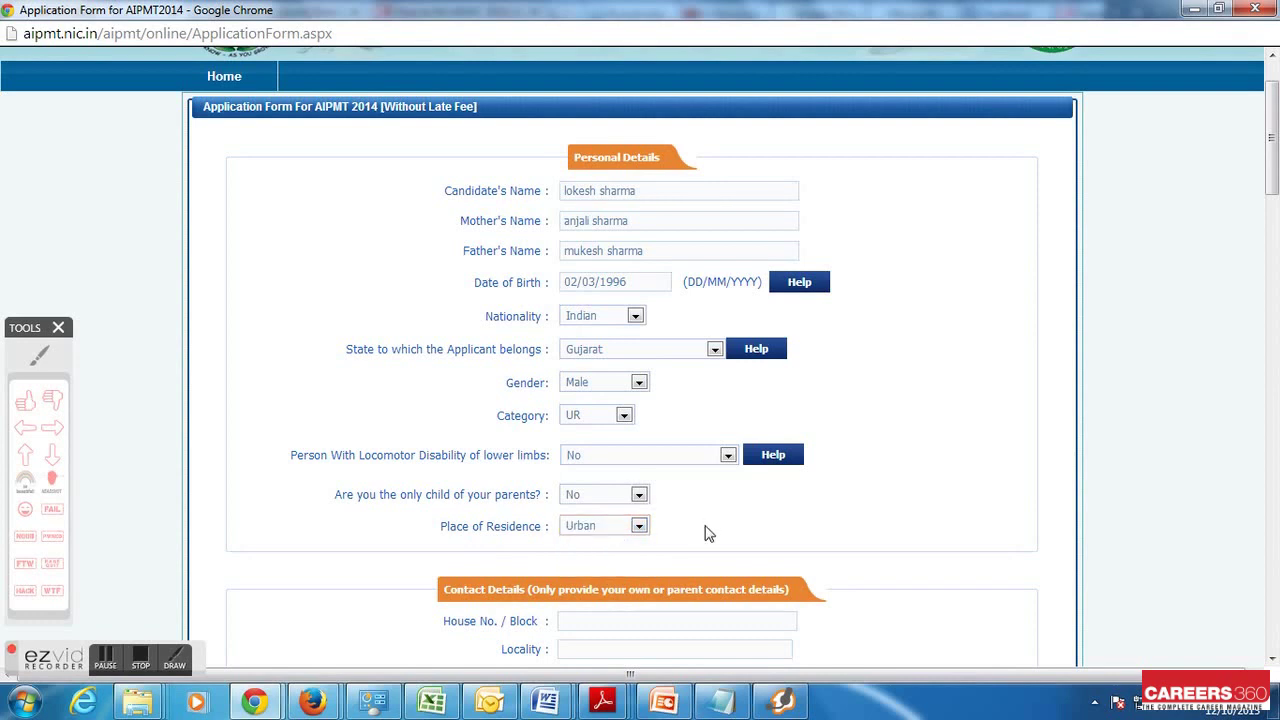
# Enter the contact house number, locality and city, and choose Delhi as state
pyautogui.scroll(-1, 616, 517)
pyautogui.click(607, 526)
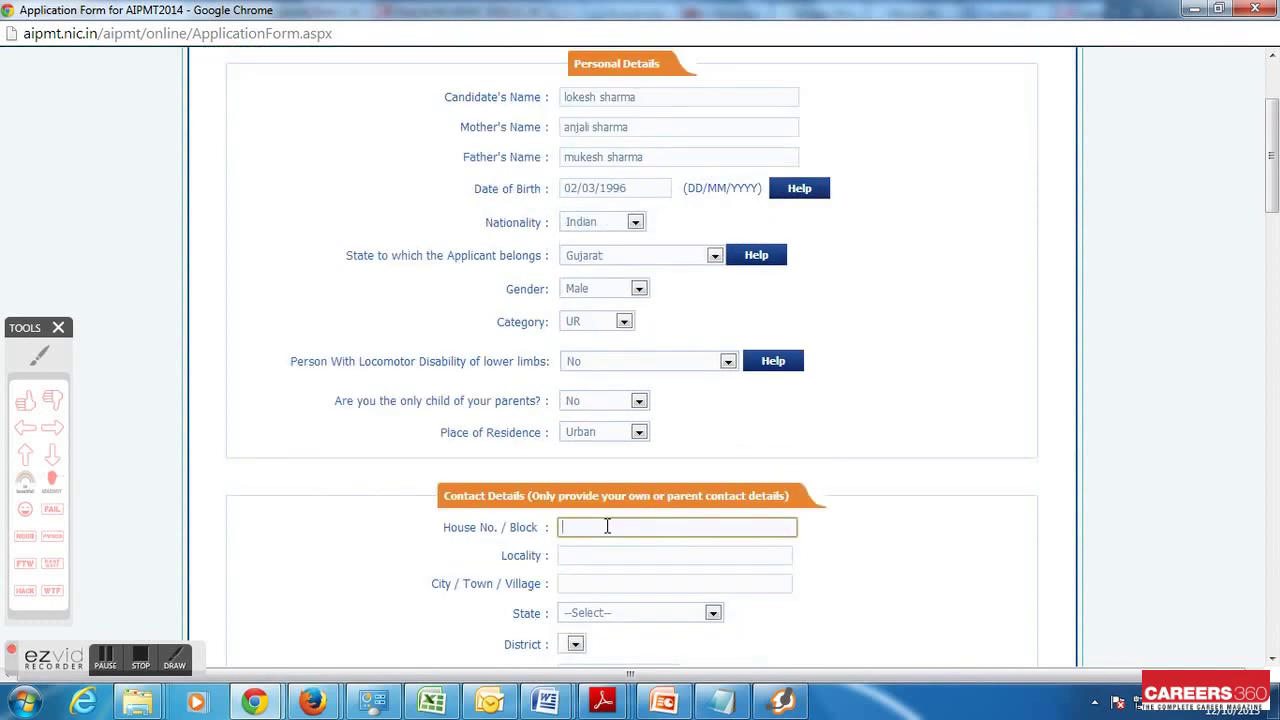
pyautogui.click(610, 548)
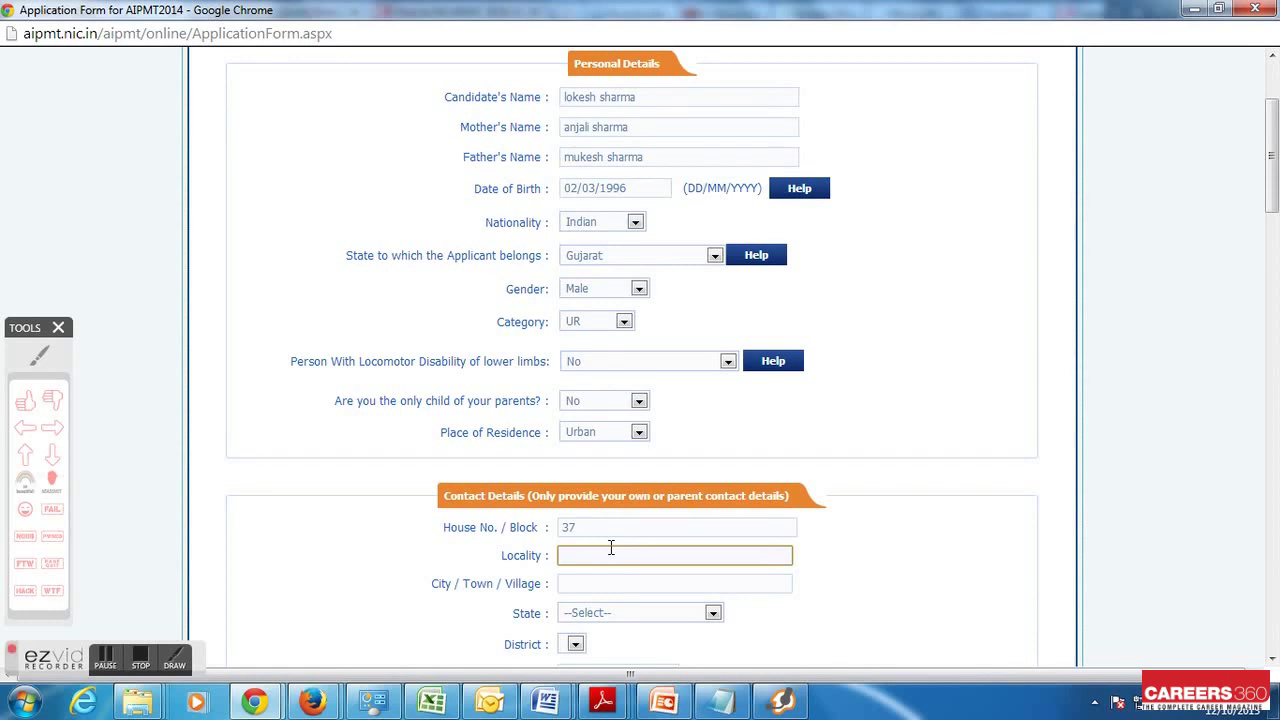
pyautogui.click(592, 586)
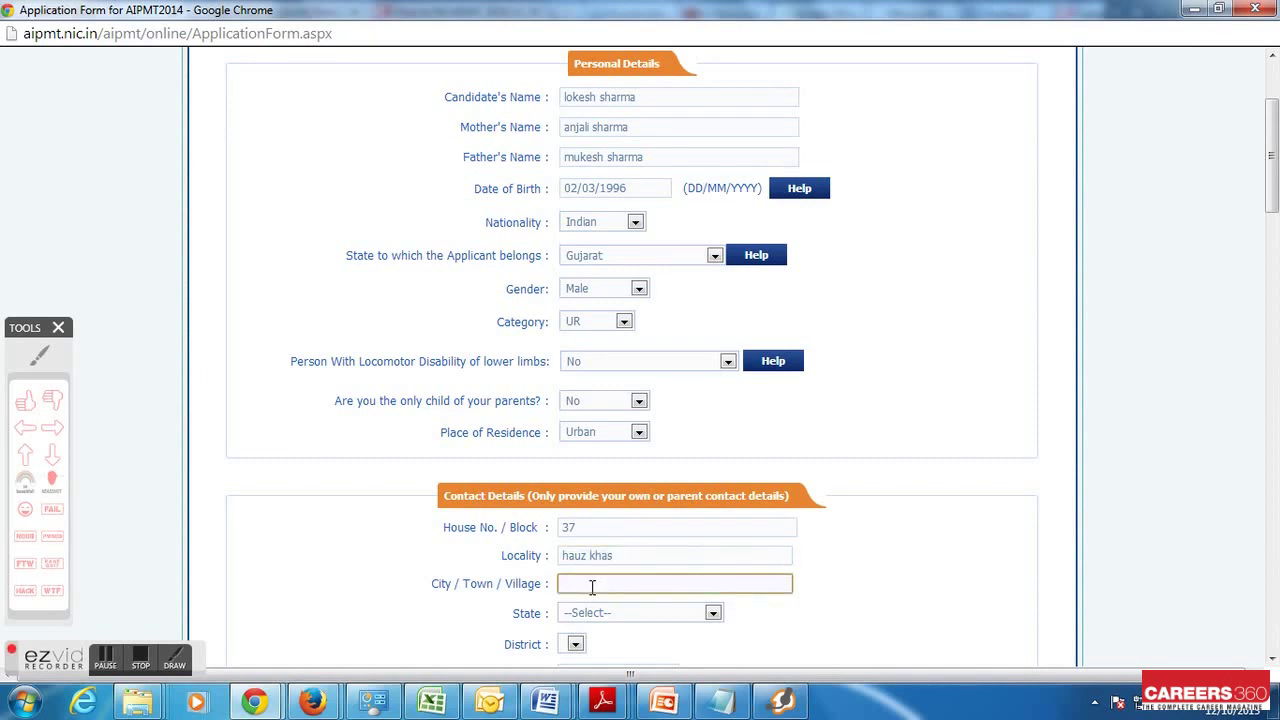
pyautogui.write('new delhi')
pyautogui.click(613, 614)
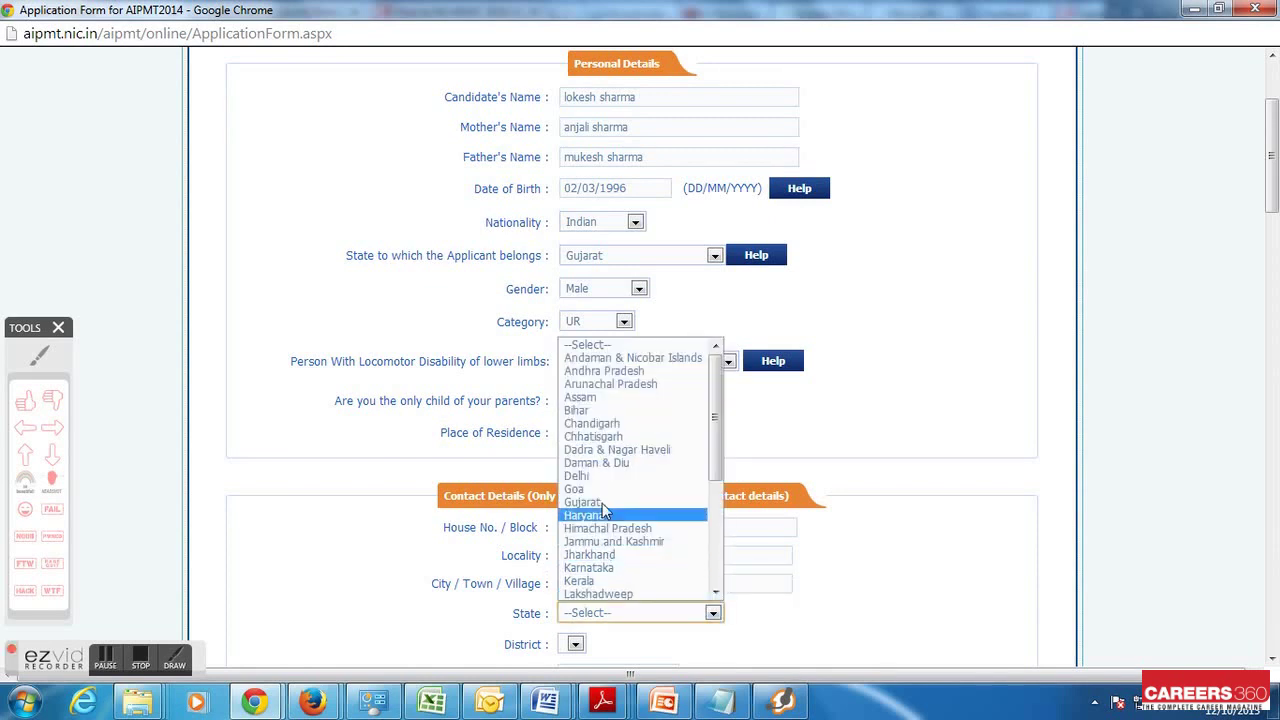
pyautogui.click(617, 476)
# Choose South as the district and enter the mailing pin code
pyautogui.scroll(-1, 720, 600)
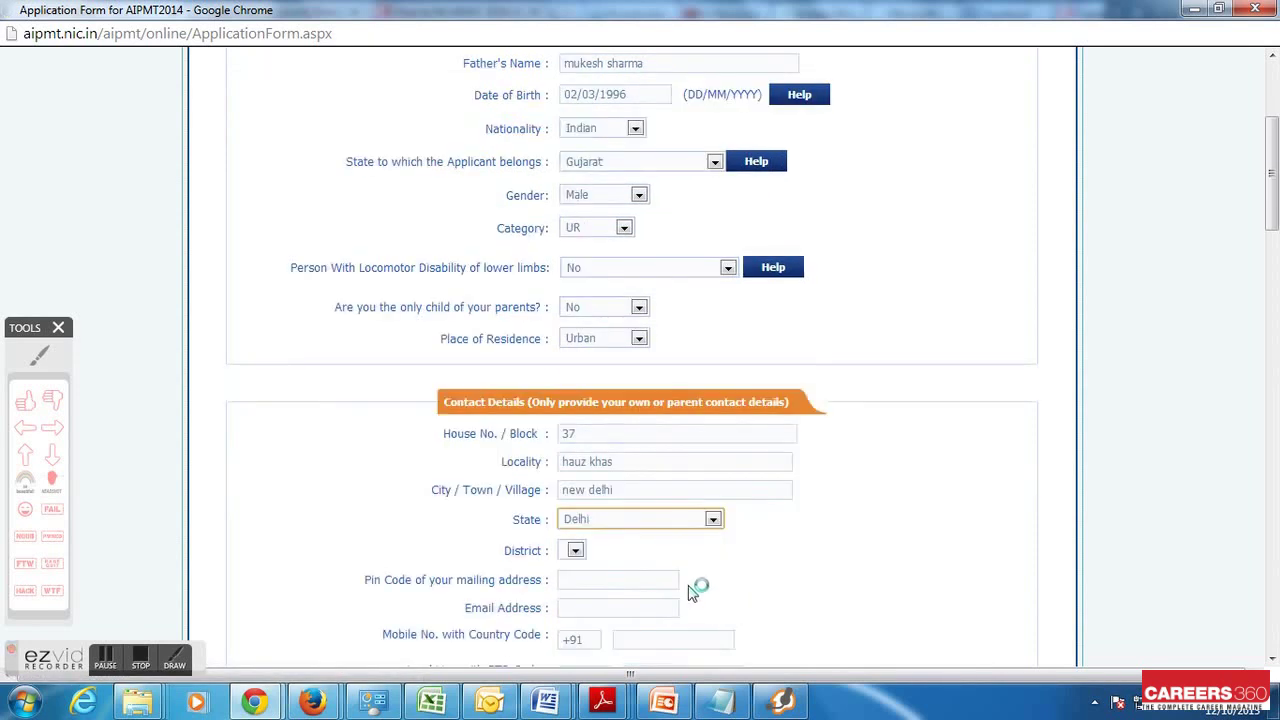
pyautogui.scroll(3, 611, 530)
pyautogui.scroll(-2, 585, 580)
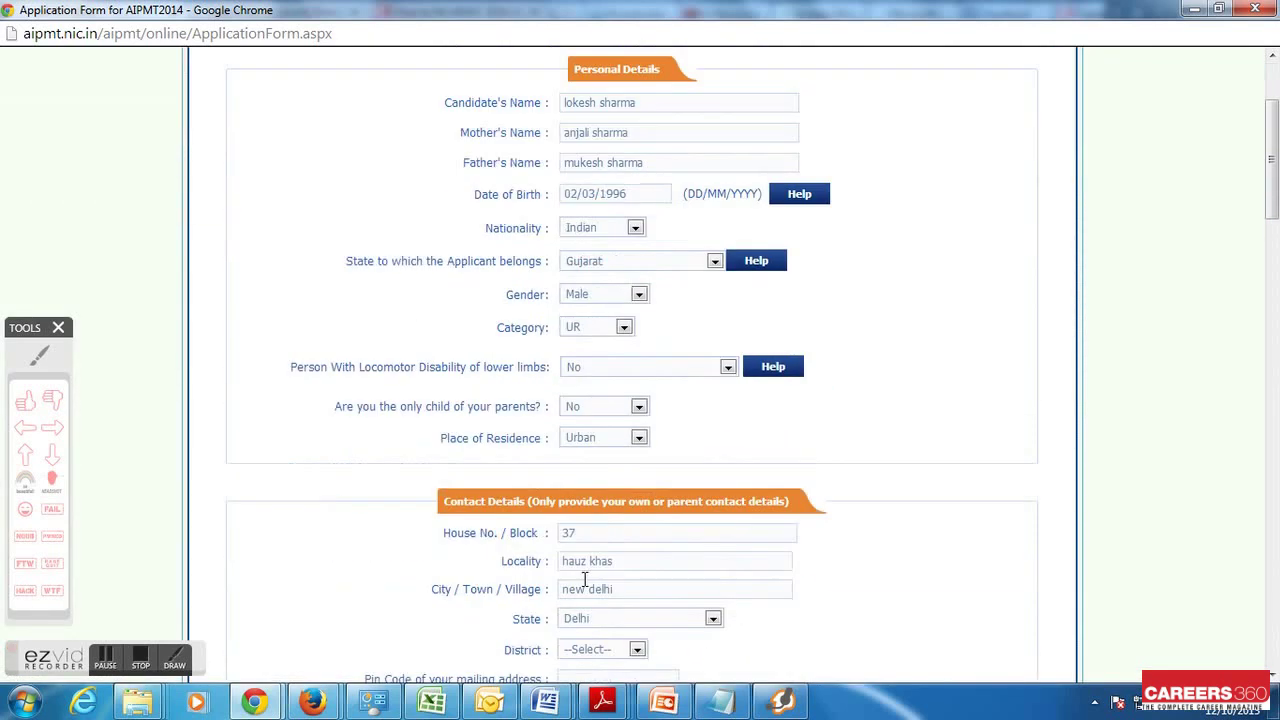
pyautogui.scroll(-2, 585, 580)
pyautogui.click(610, 462)
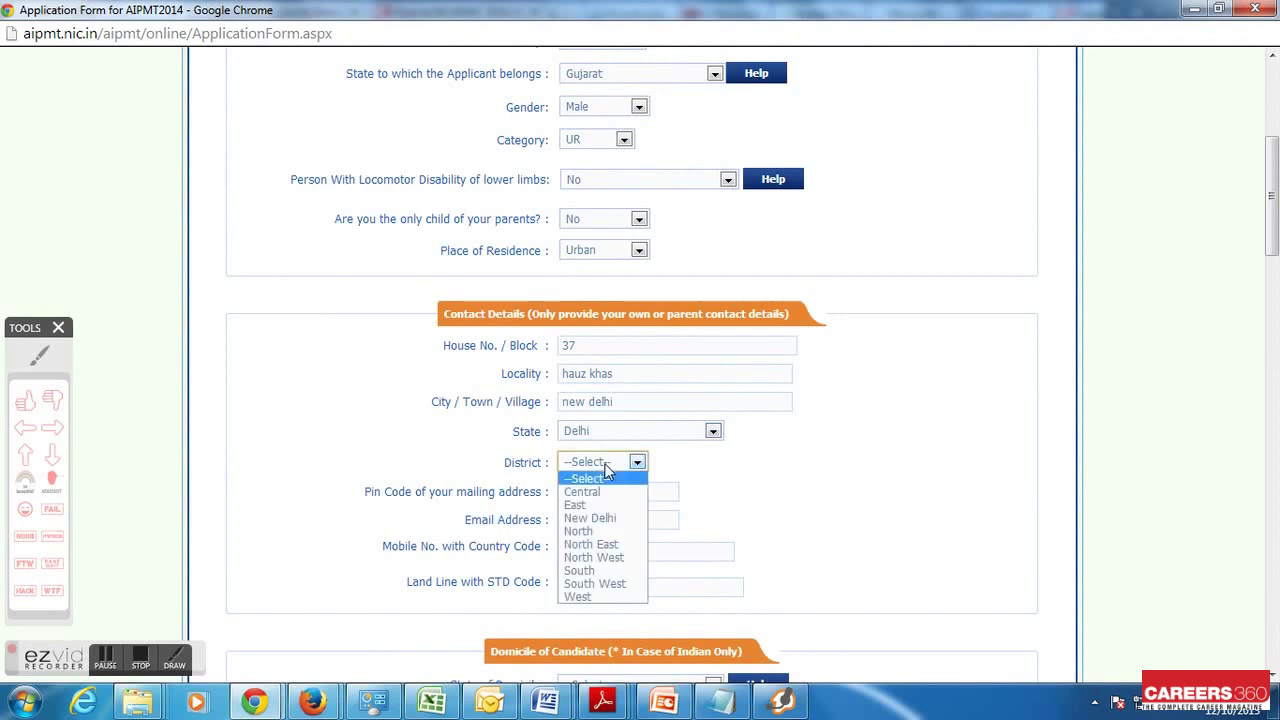
pyautogui.click(615, 570)
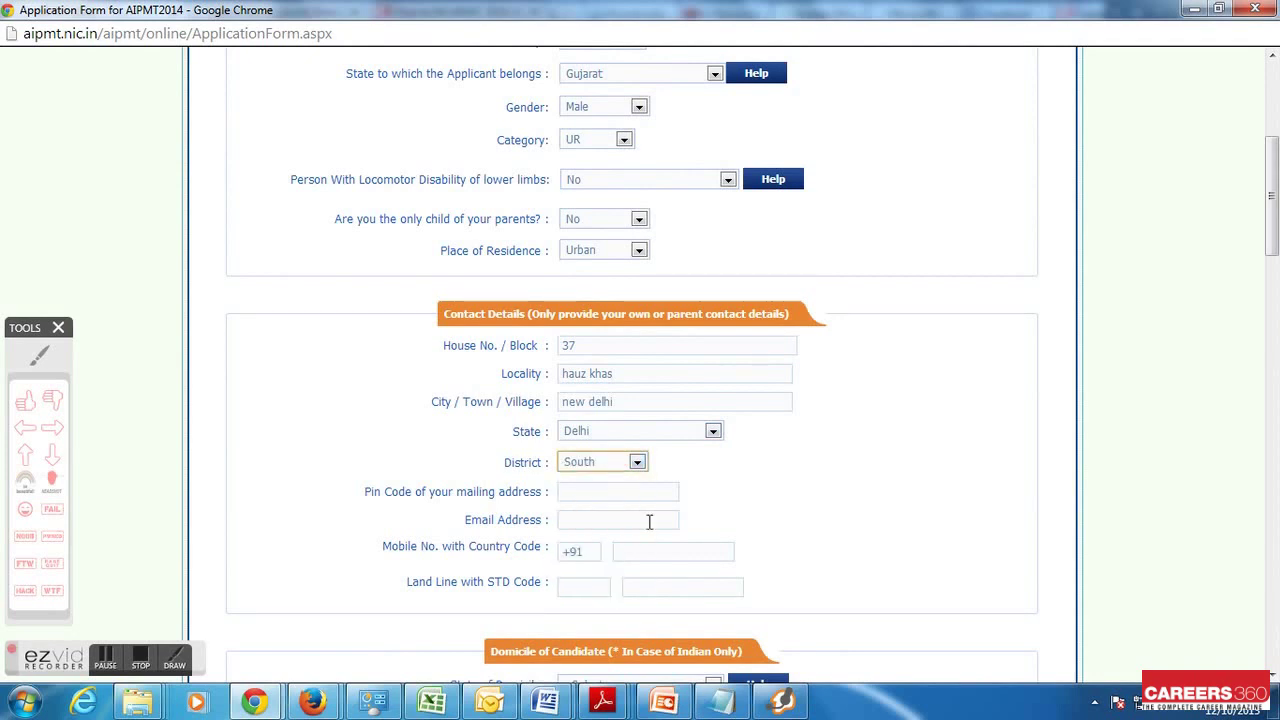
pyautogui.click(602, 496)
pyautogui.write('110017')
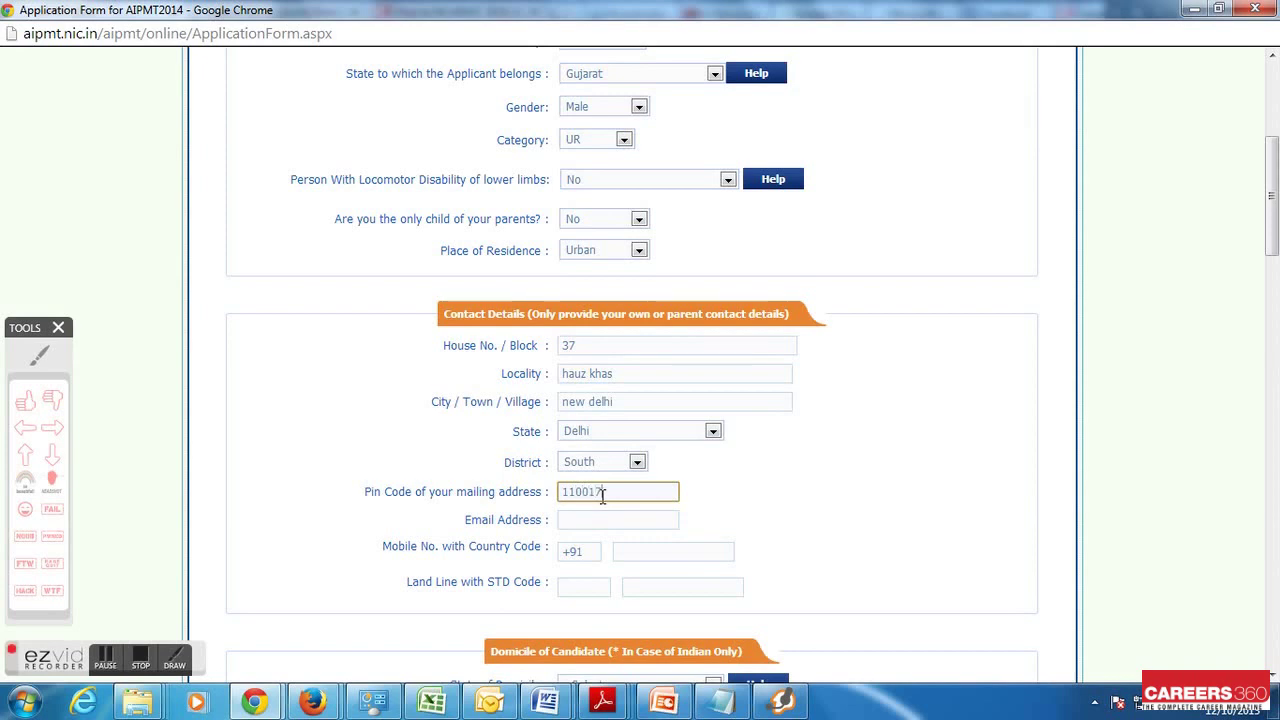
# Fill in the e-mail address, mobile number, and landline number with its STD code
pyautogui.click(600, 520)
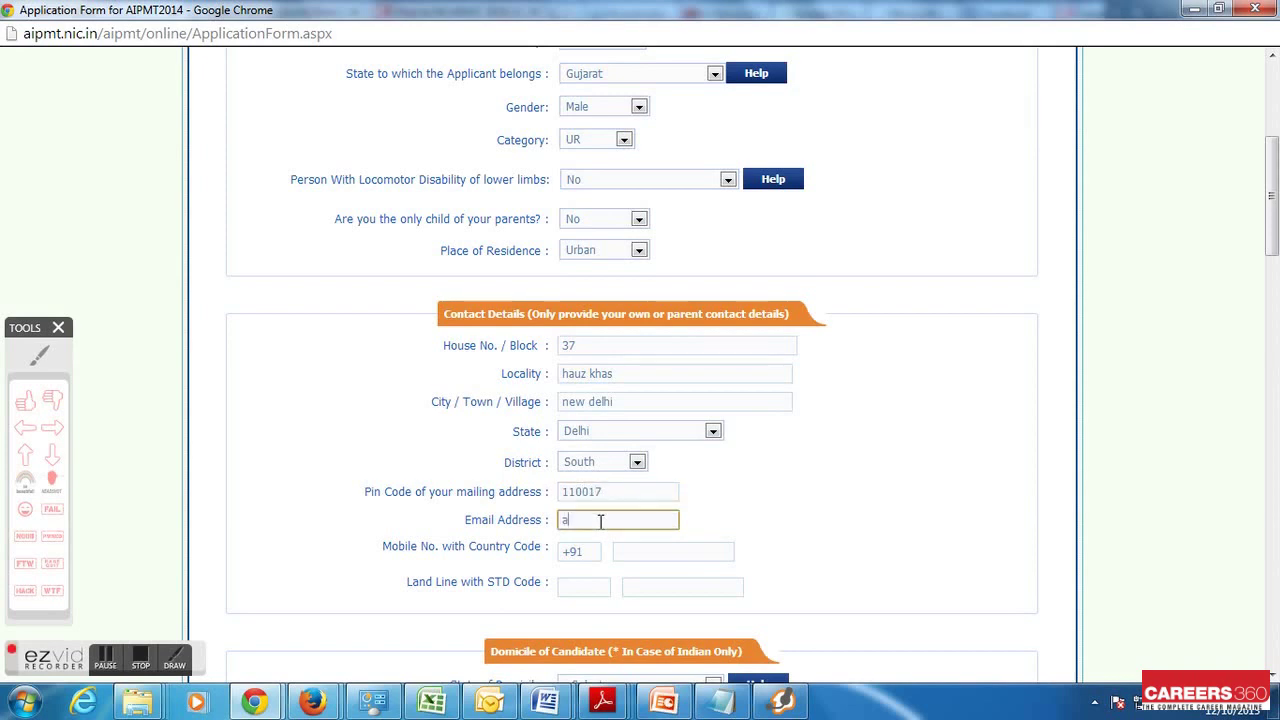
pyautogui.write('abc@gmail.com')
pyautogui.click(632, 548)
pyautogui.write('9999999')
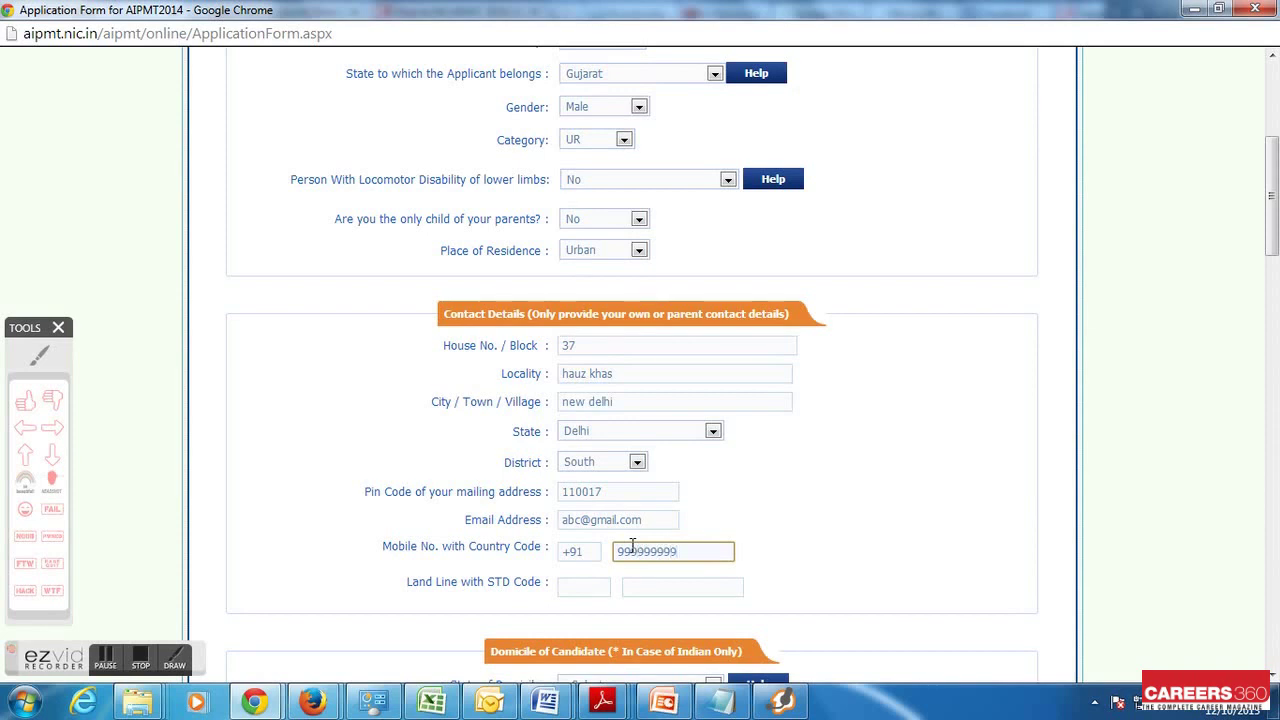
pyautogui.write('9')
pyautogui.click(588, 584)
pyautogui.press('Tab')
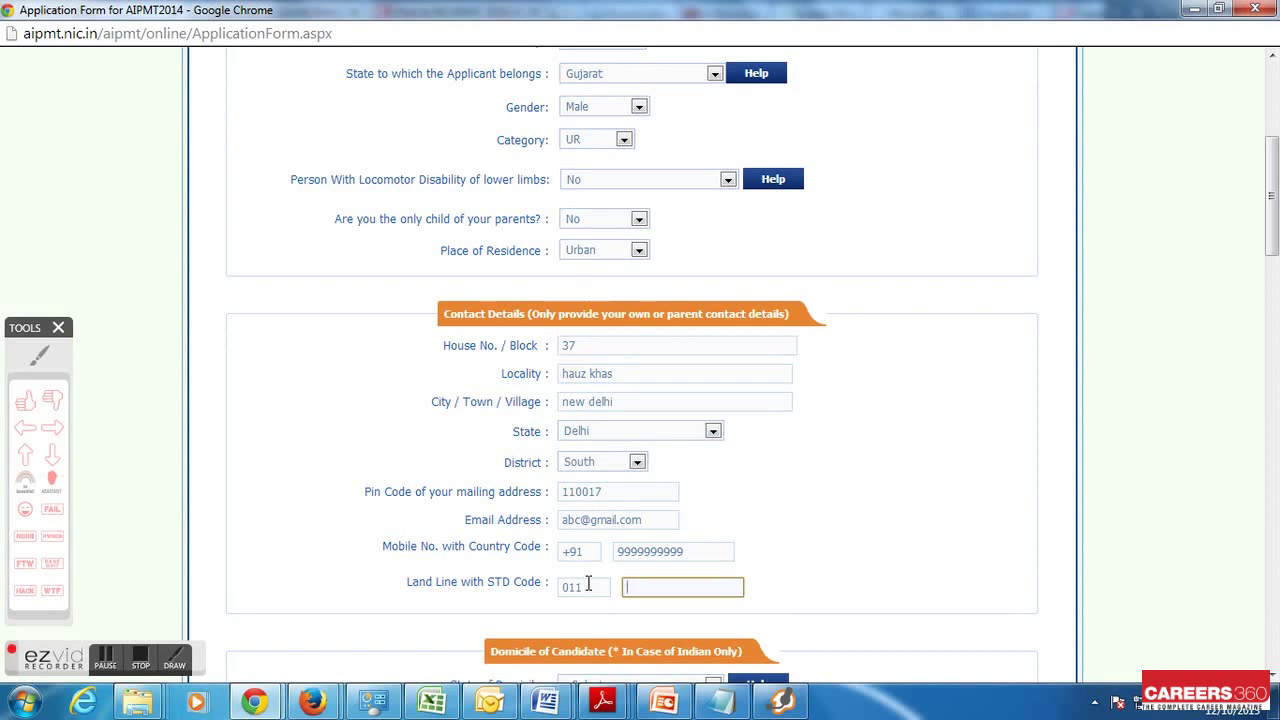
# After reading the domicile help, set the State of Domicile to Delhi
pyautogui.scroll(-1, 588, 584)
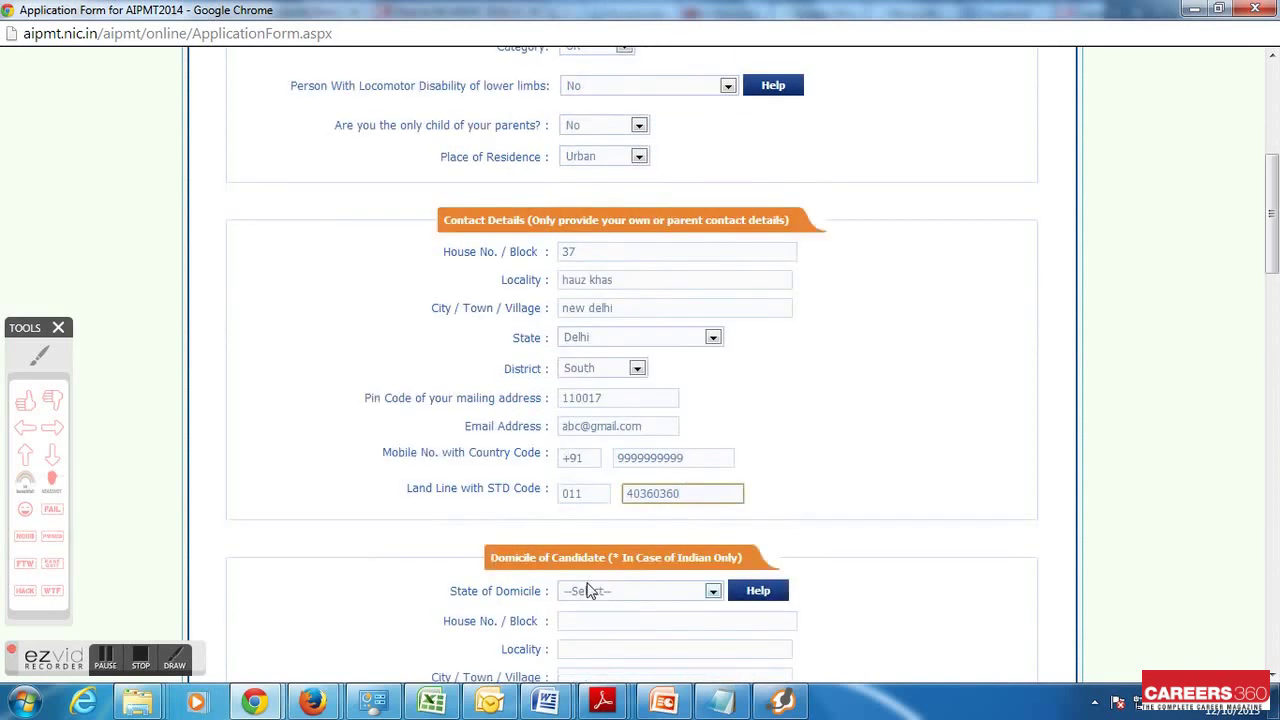
pyautogui.scroll(-1, 588, 590)
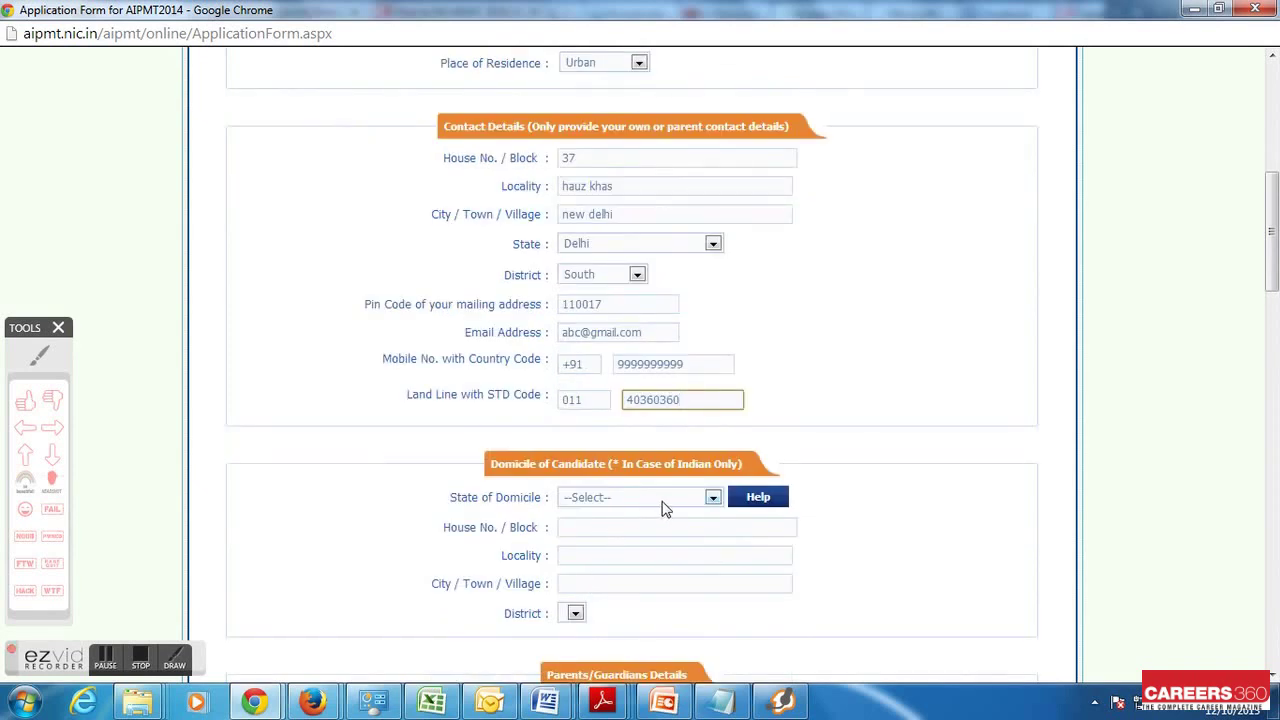
pyautogui.click(757, 497)
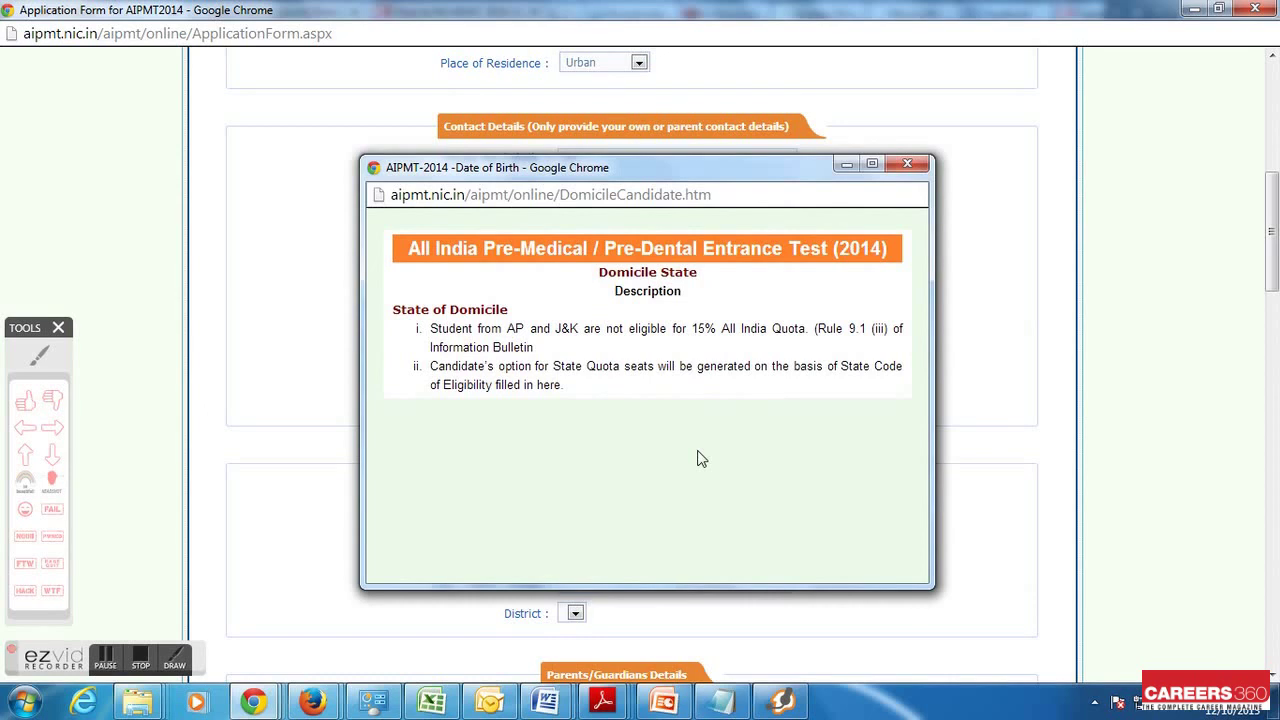
pyautogui.click(909, 162)
pyautogui.click(668, 497)
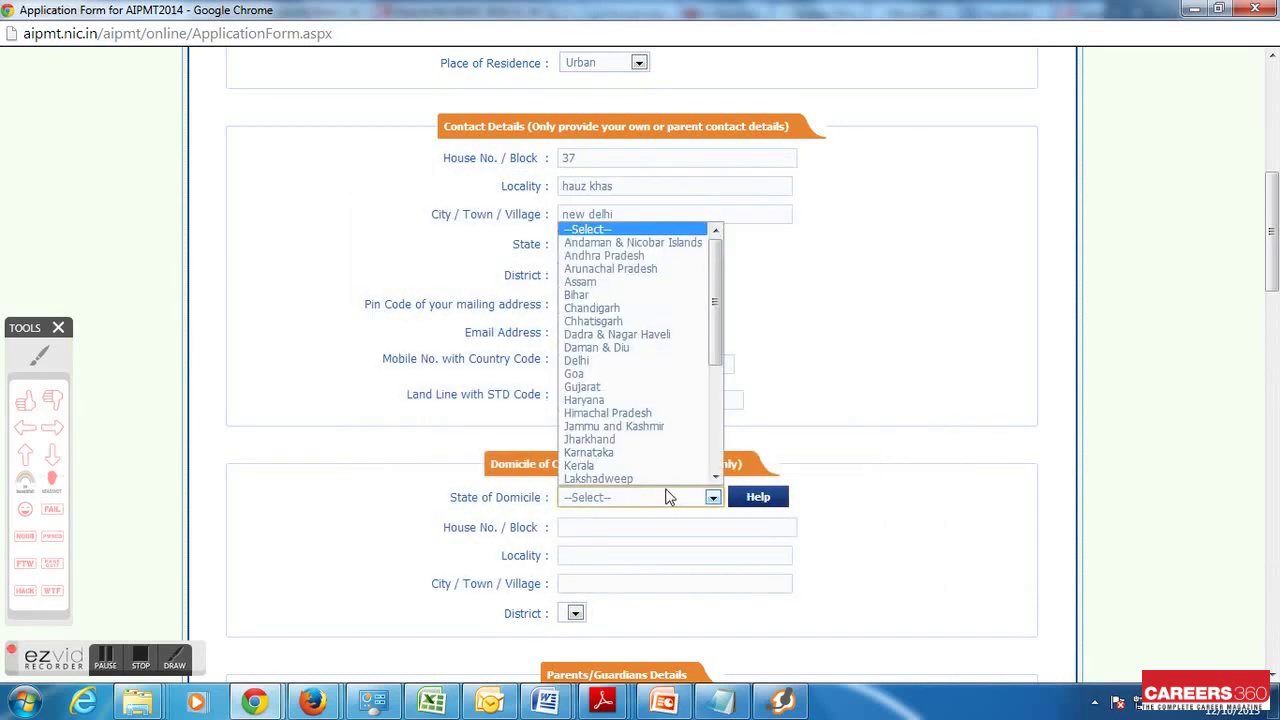
pyautogui.click(619, 362)
# Enter the domicile house number, locality and city, and pick district South
pyautogui.click(628, 525)
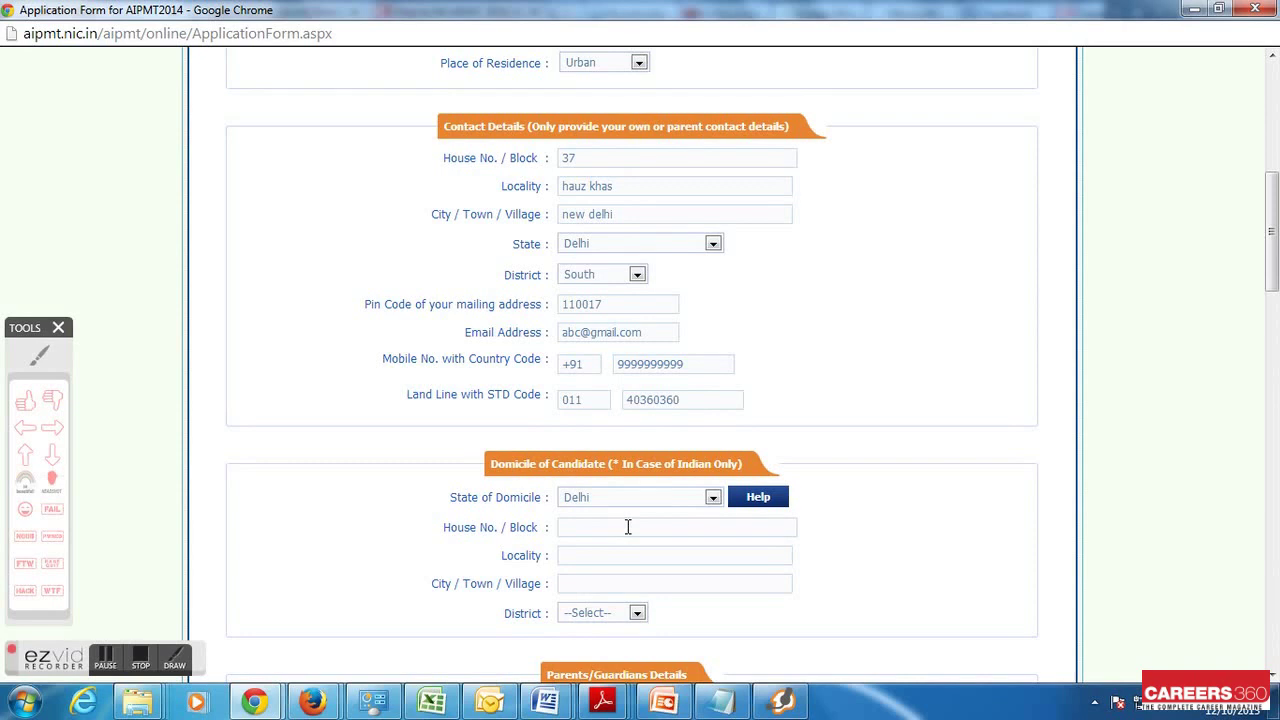
pyautogui.click(628, 527)
pyautogui.press('Tab')
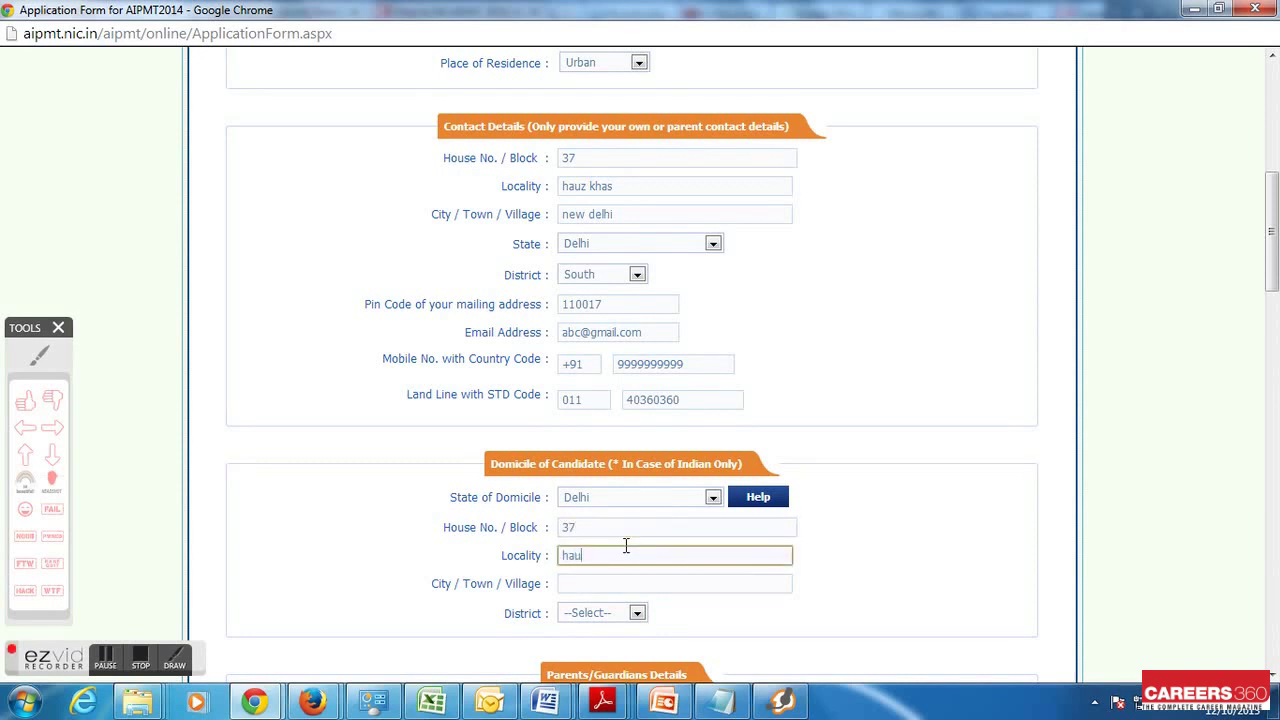
pyautogui.click(613, 583)
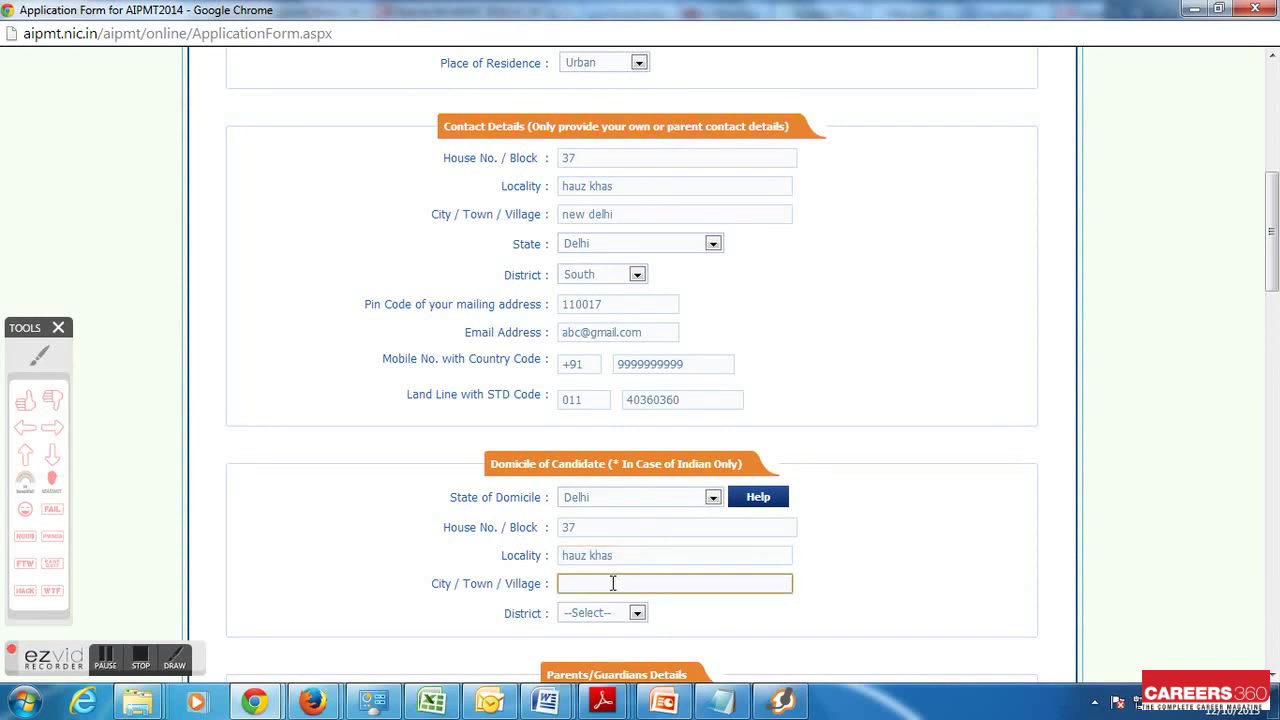
pyautogui.write('new delhi')
pyautogui.click(606, 613)
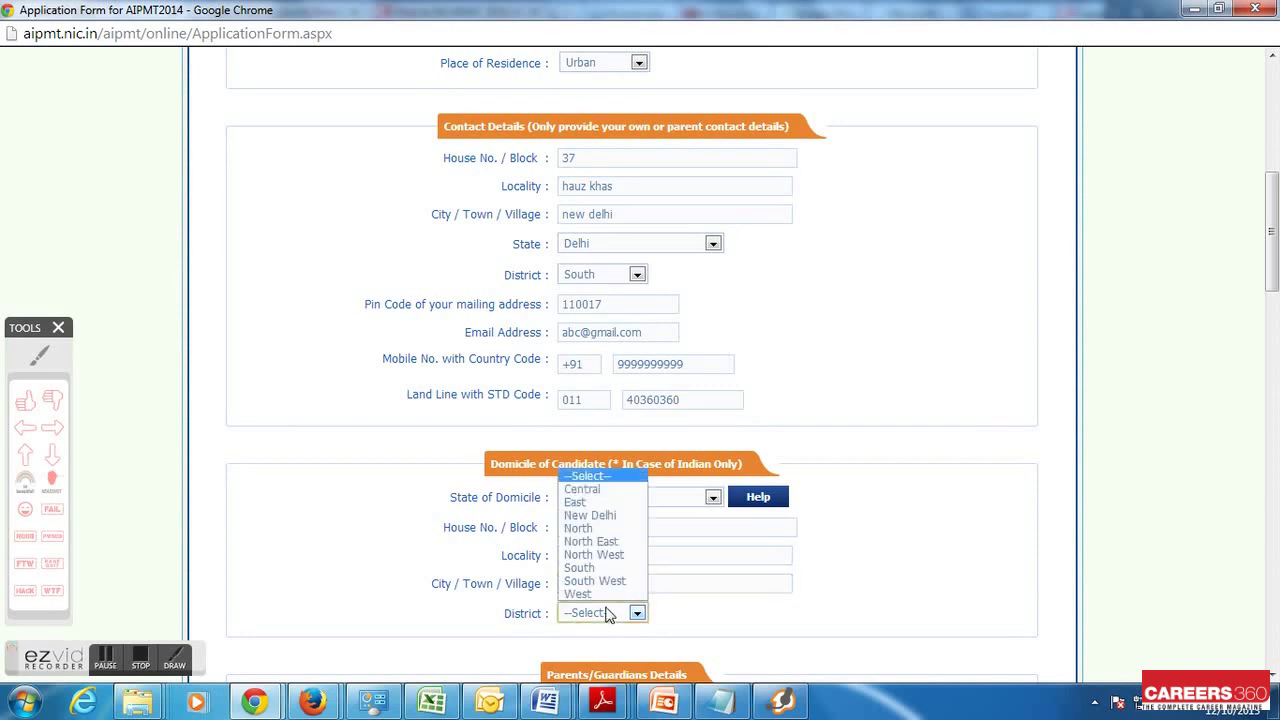
pyautogui.click(600, 568)
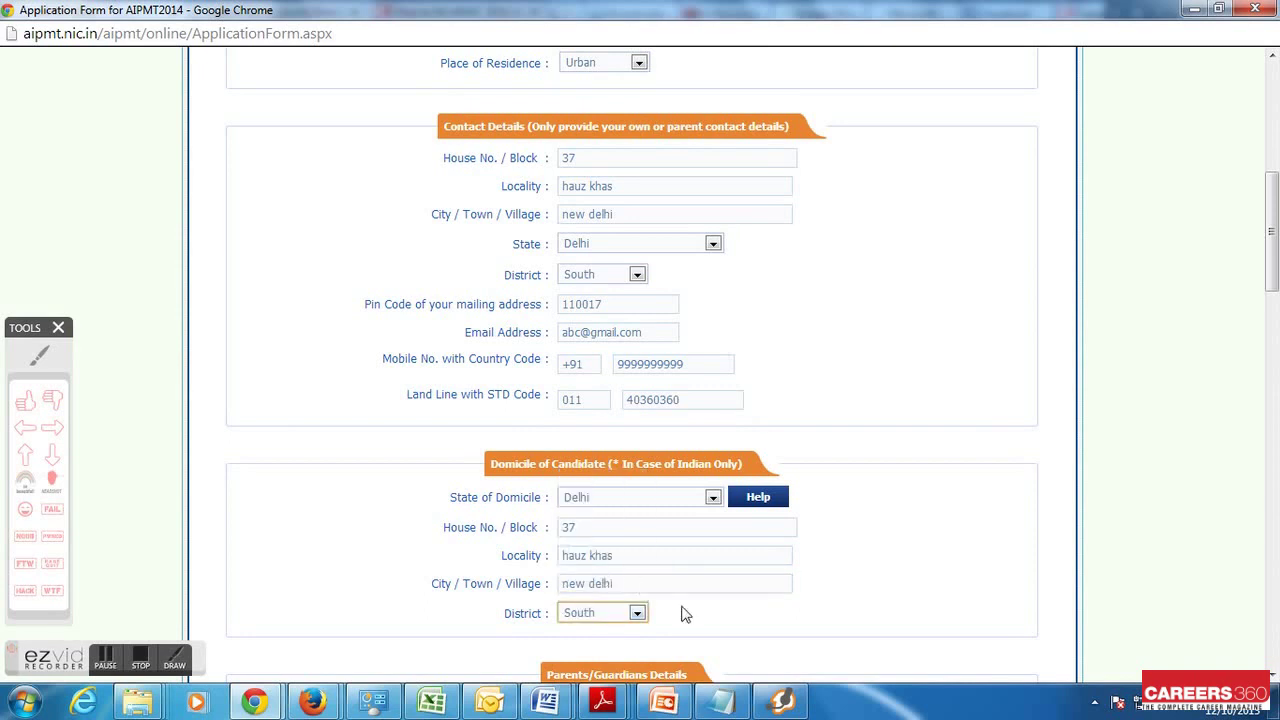
pyautogui.scroll(-3, 712, 632)
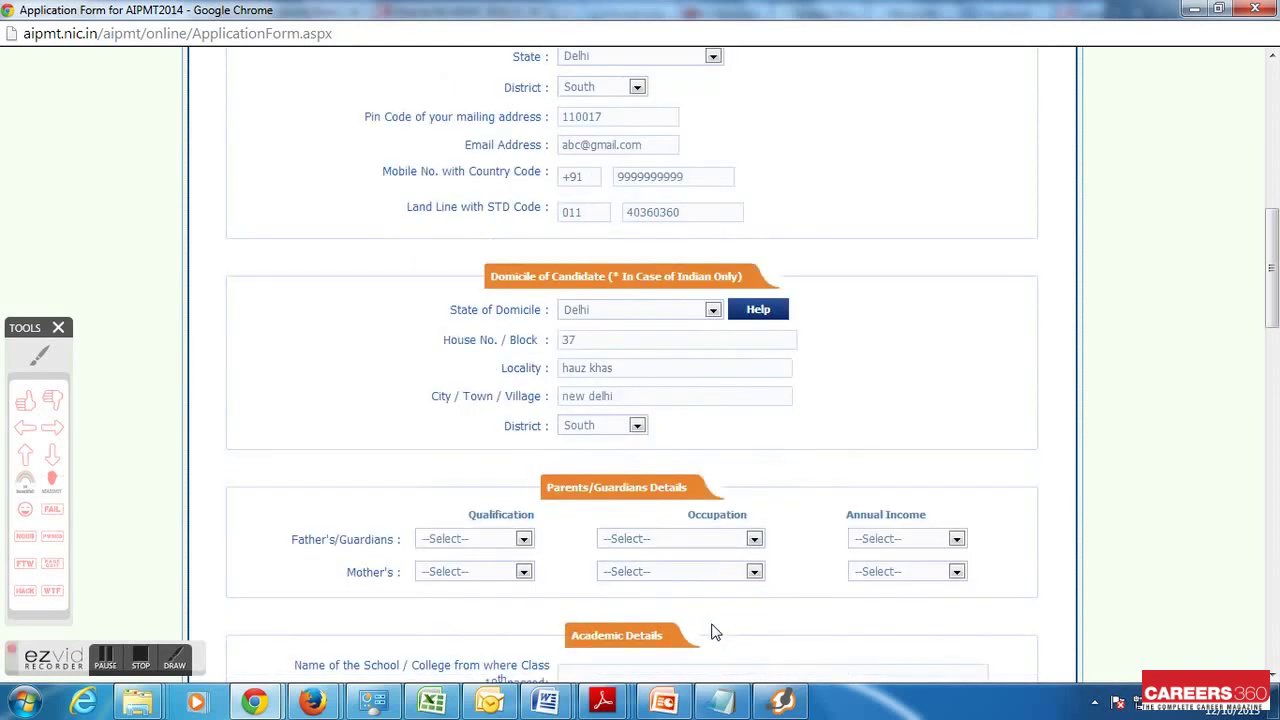
pyautogui.click(495, 446)
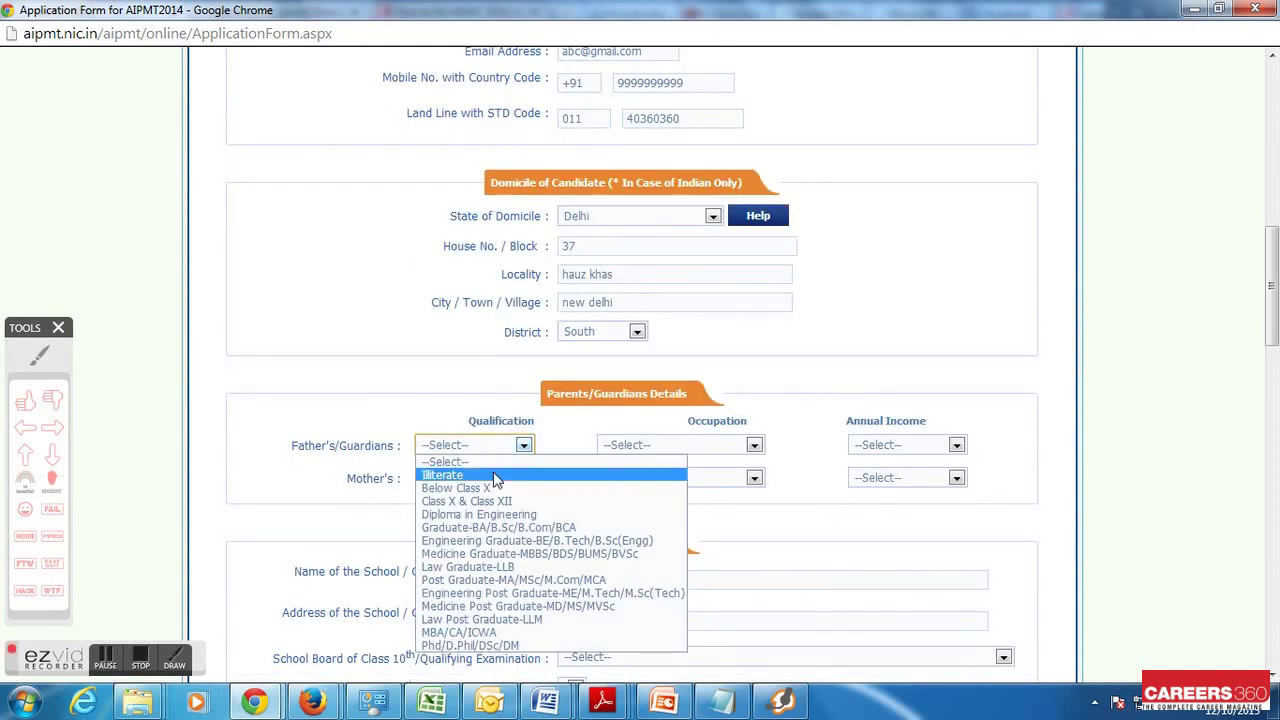
pyautogui.click(493, 524)
pyautogui.click(661, 444)
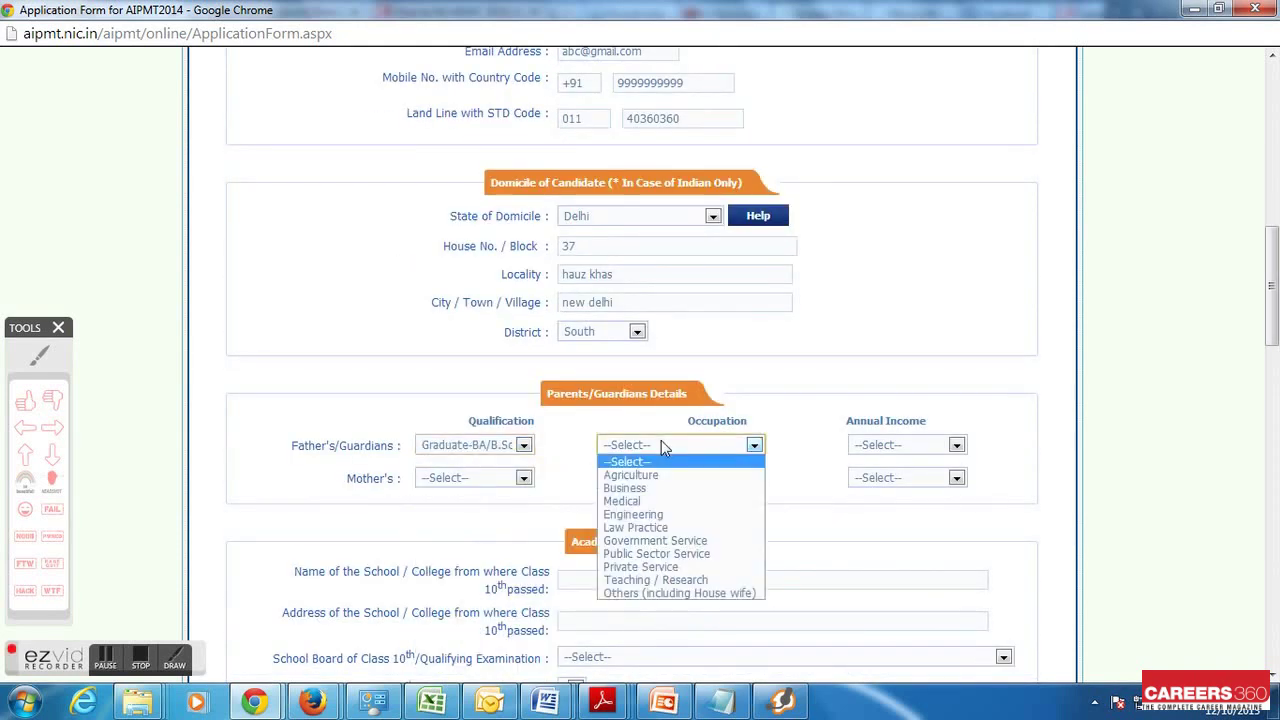
pyautogui.click(651, 488)
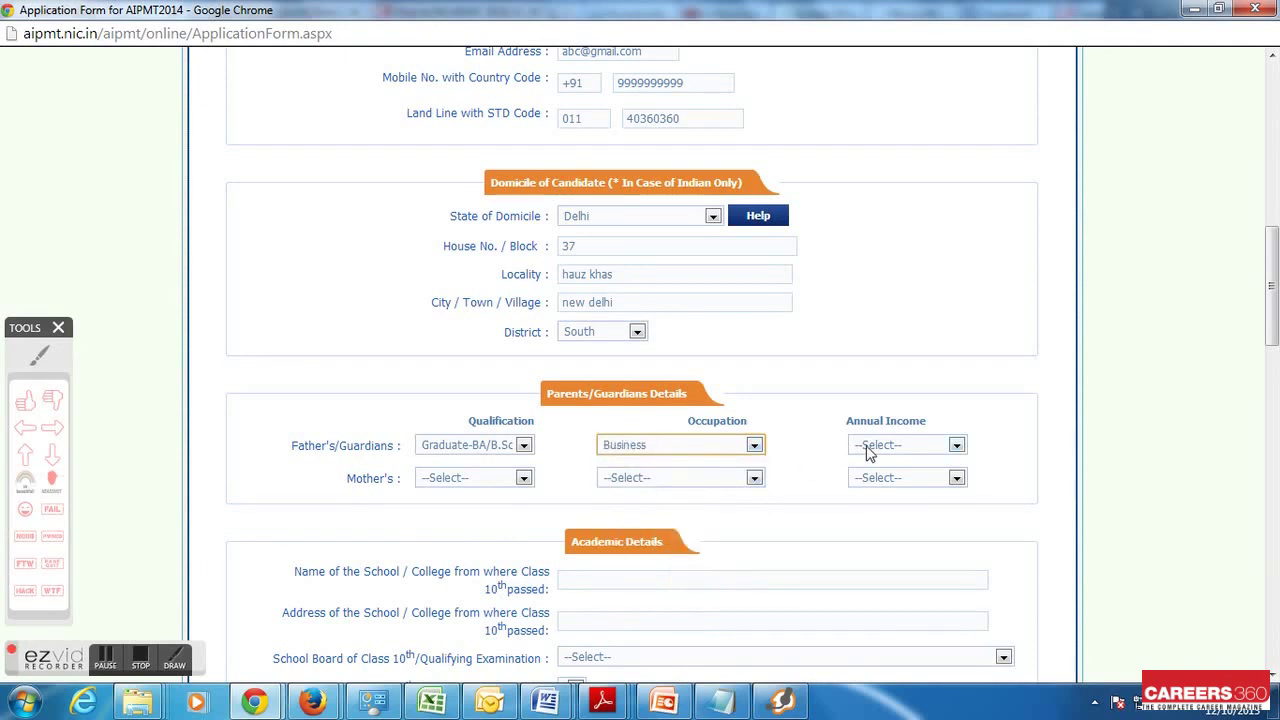
pyautogui.click(867, 445)
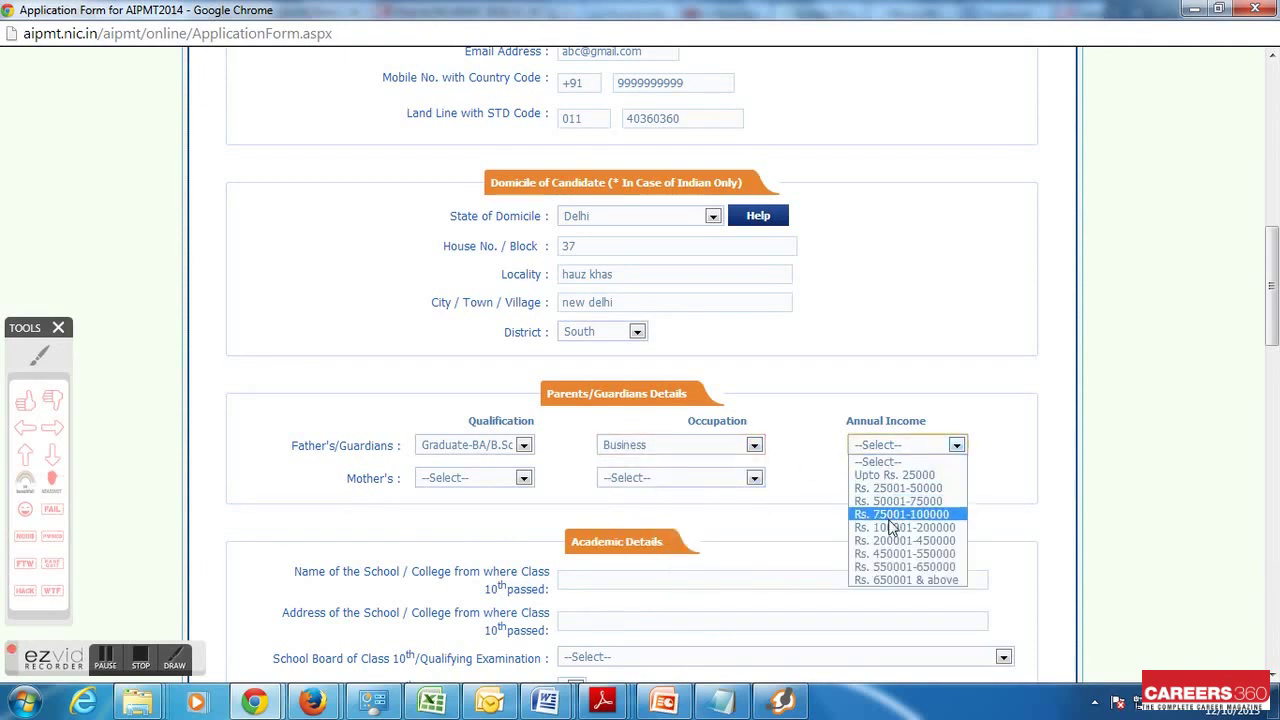
pyautogui.click(887, 489)
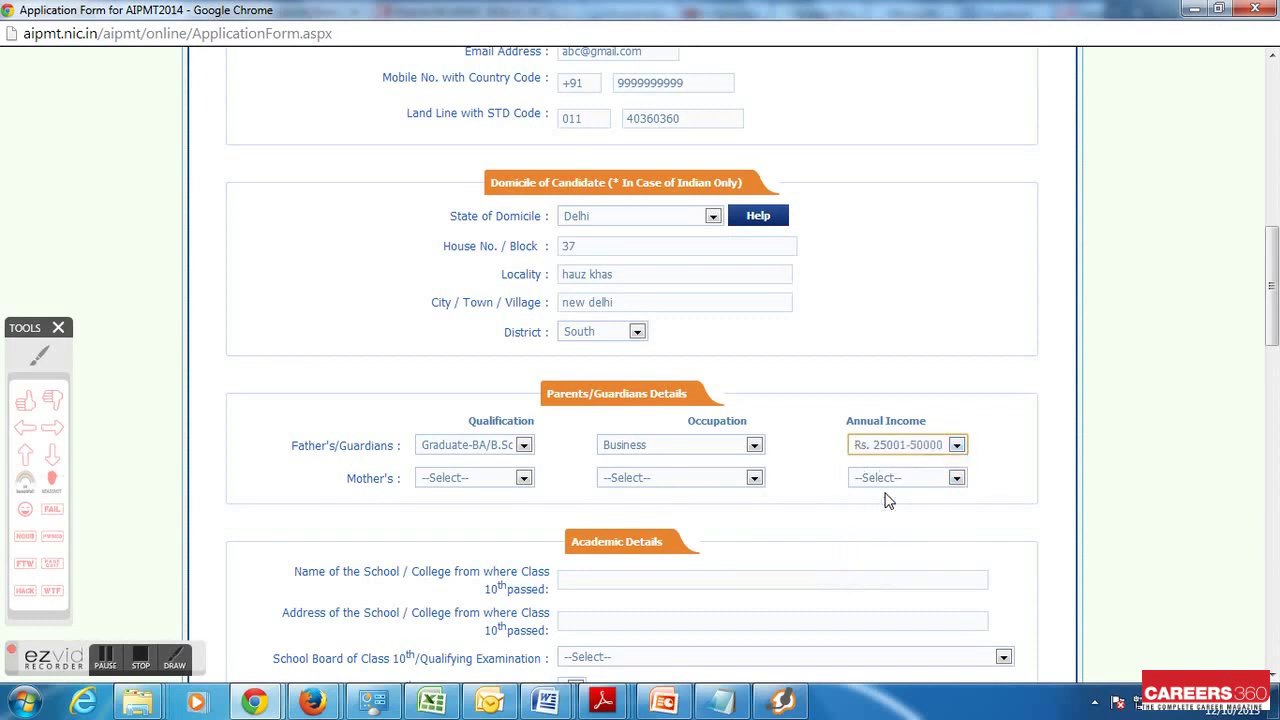
# Set the mother's details: Graduate, Others (including House wife), income Upto Rs. 25000
pyautogui.click(512, 478)
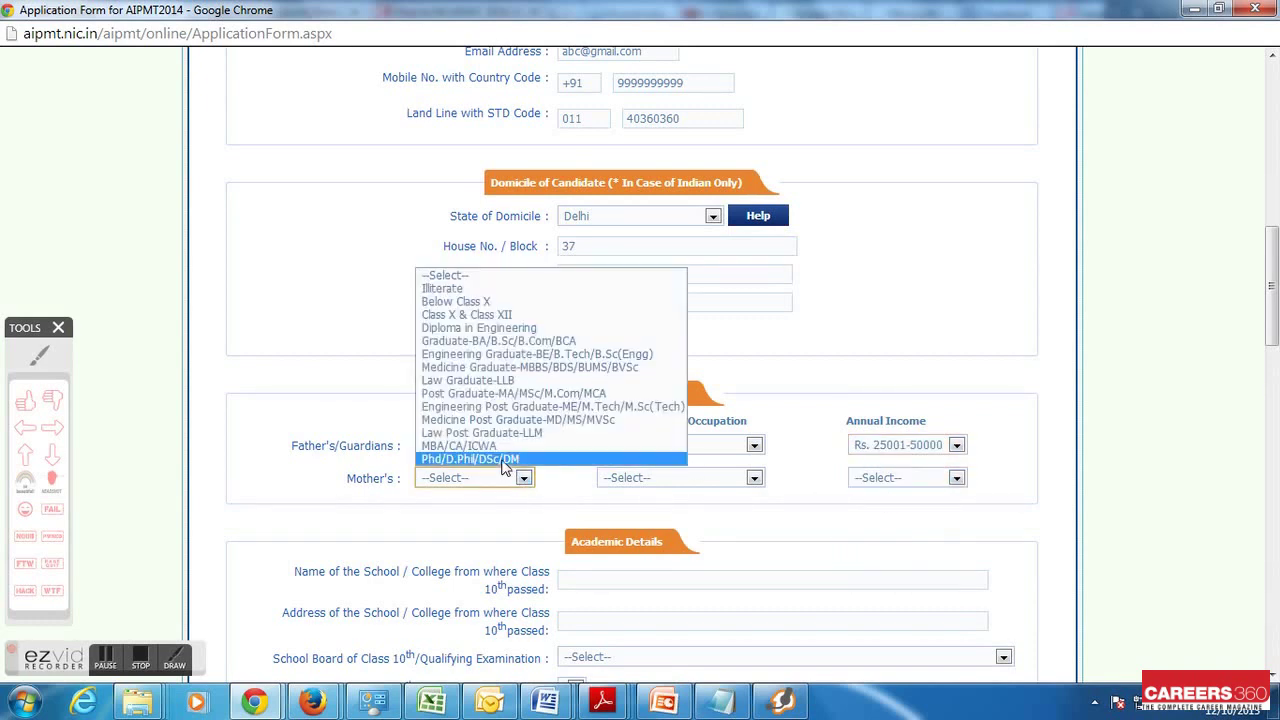
pyautogui.click(490, 341)
pyautogui.click(630, 478)
pyautogui.click(660, 625)
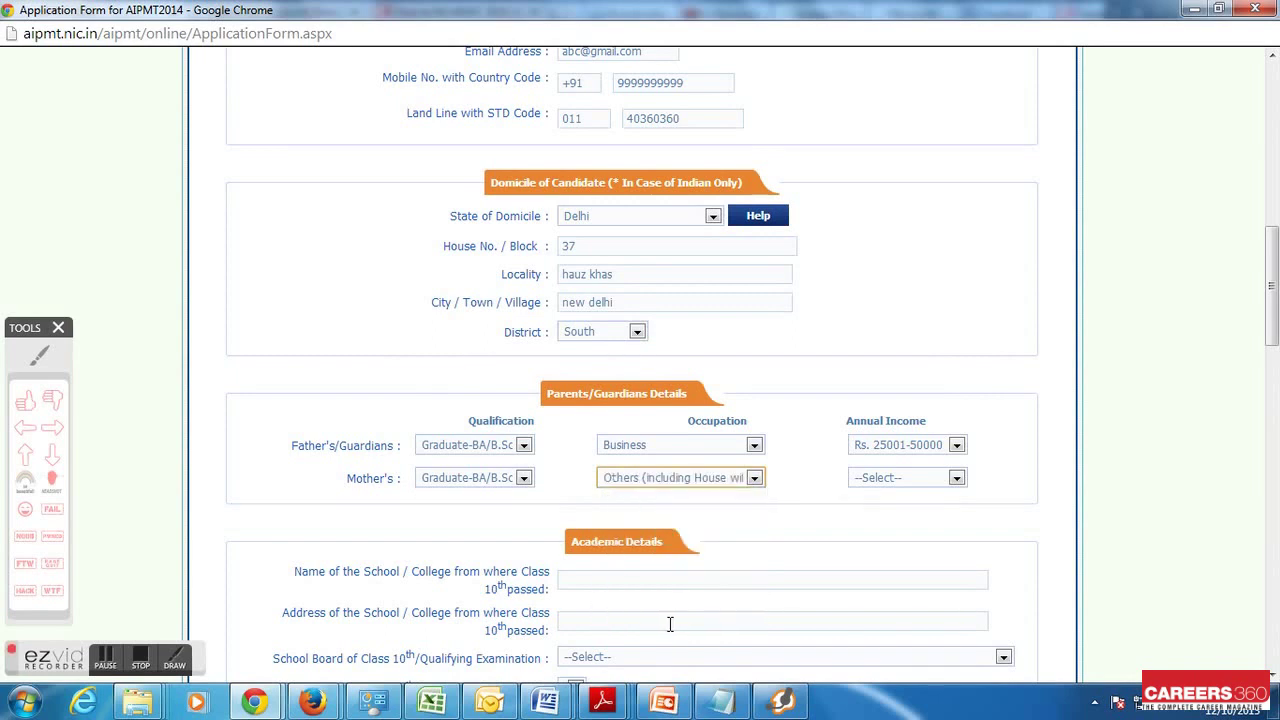
pyautogui.click(869, 479)
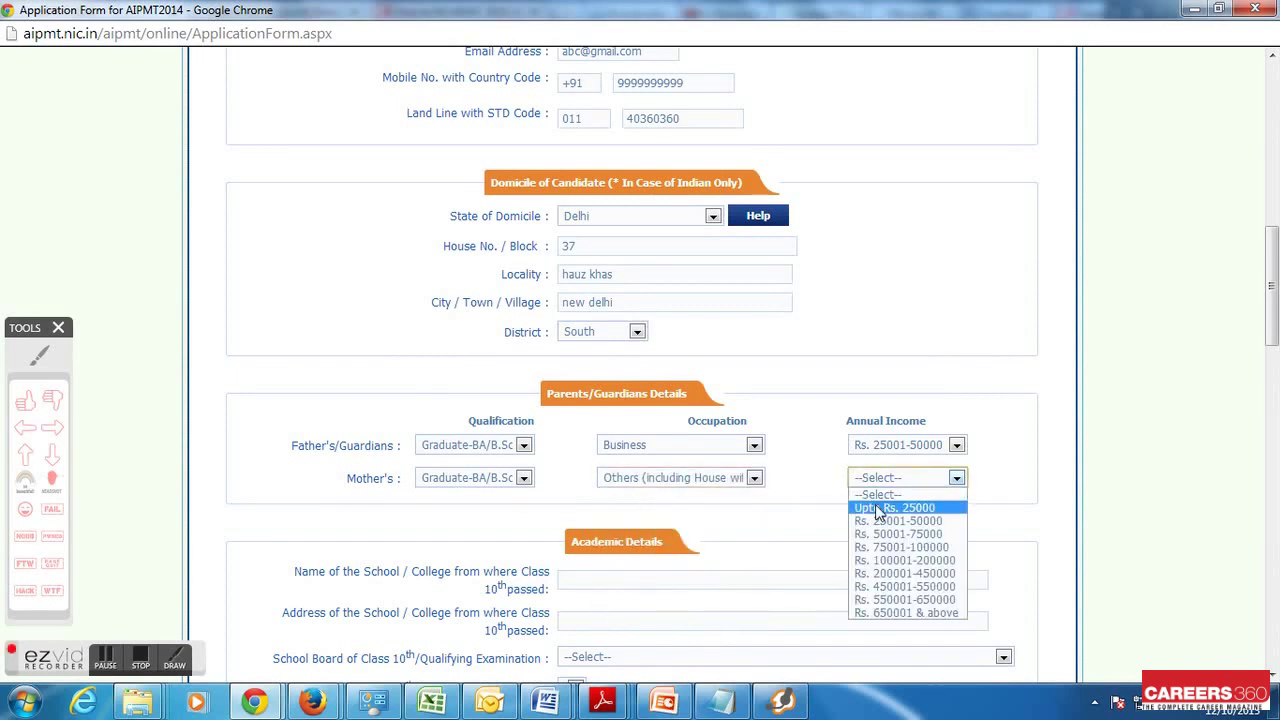
pyautogui.click(878, 508)
pyautogui.click(612, 572)
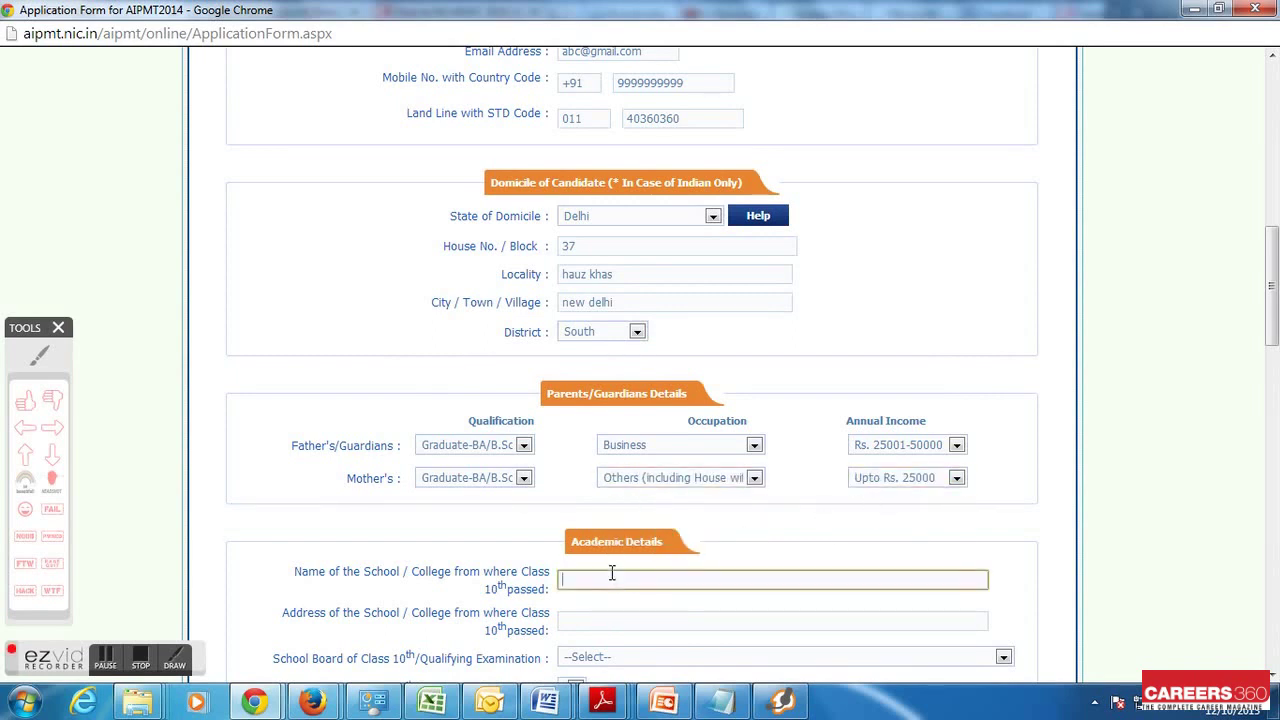
# Enter the Class 10 school name and address, board CBSE, institution type Govt
pyautogui.write('abc')
pyautogui.click(601, 616)
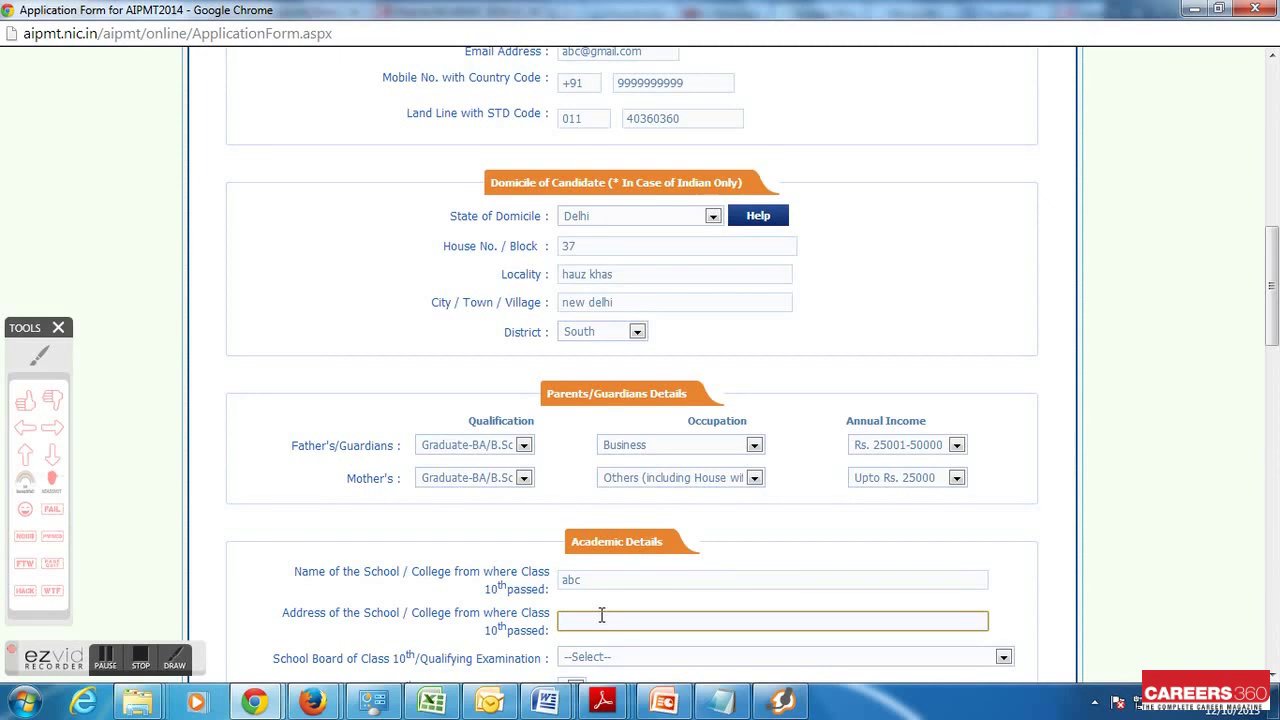
pyautogui.write('21, near vikash colony, new delhi')
pyautogui.scroll(-2, 601, 613)
pyautogui.click(592, 468)
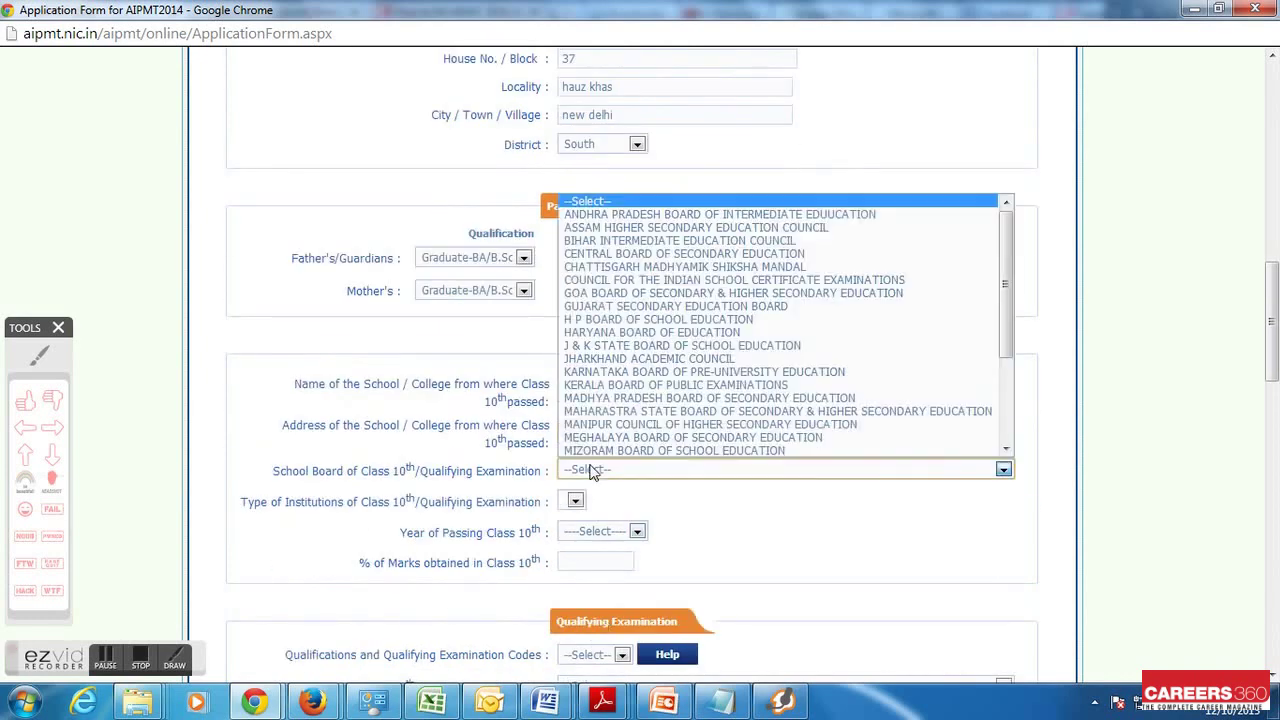
pyautogui.click(622, 254)
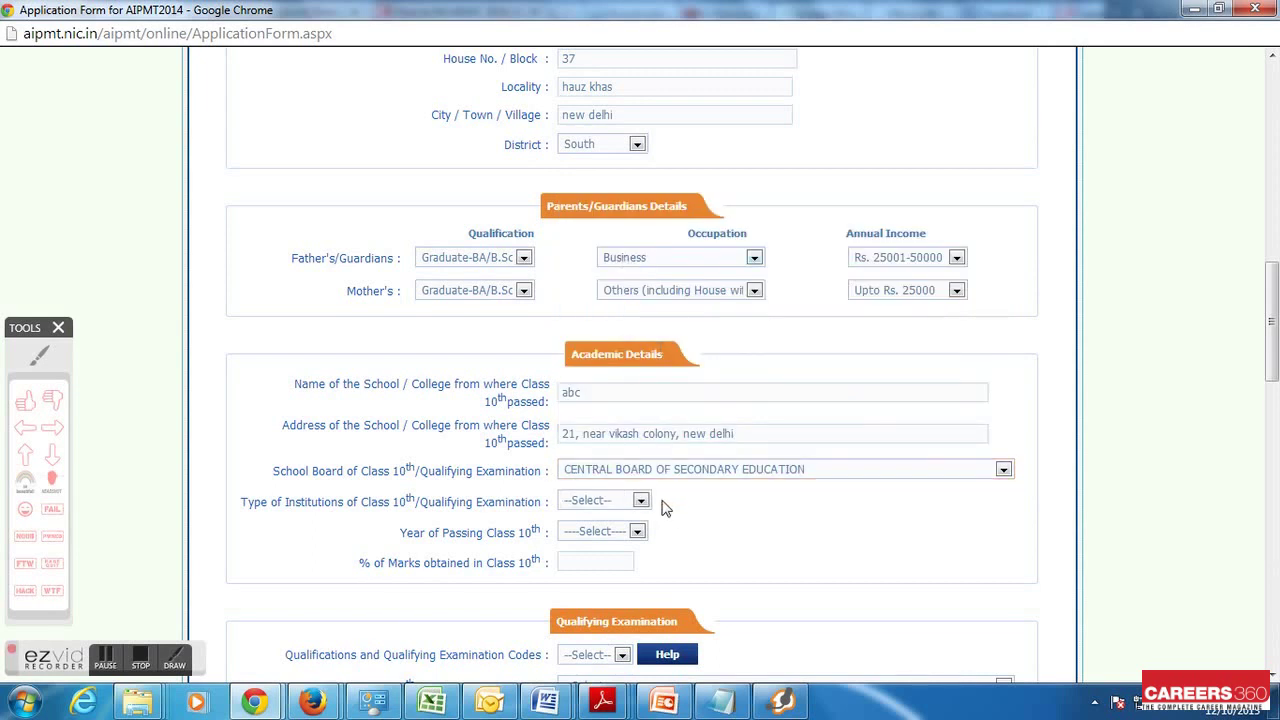
pyautogui.click(603, 502)
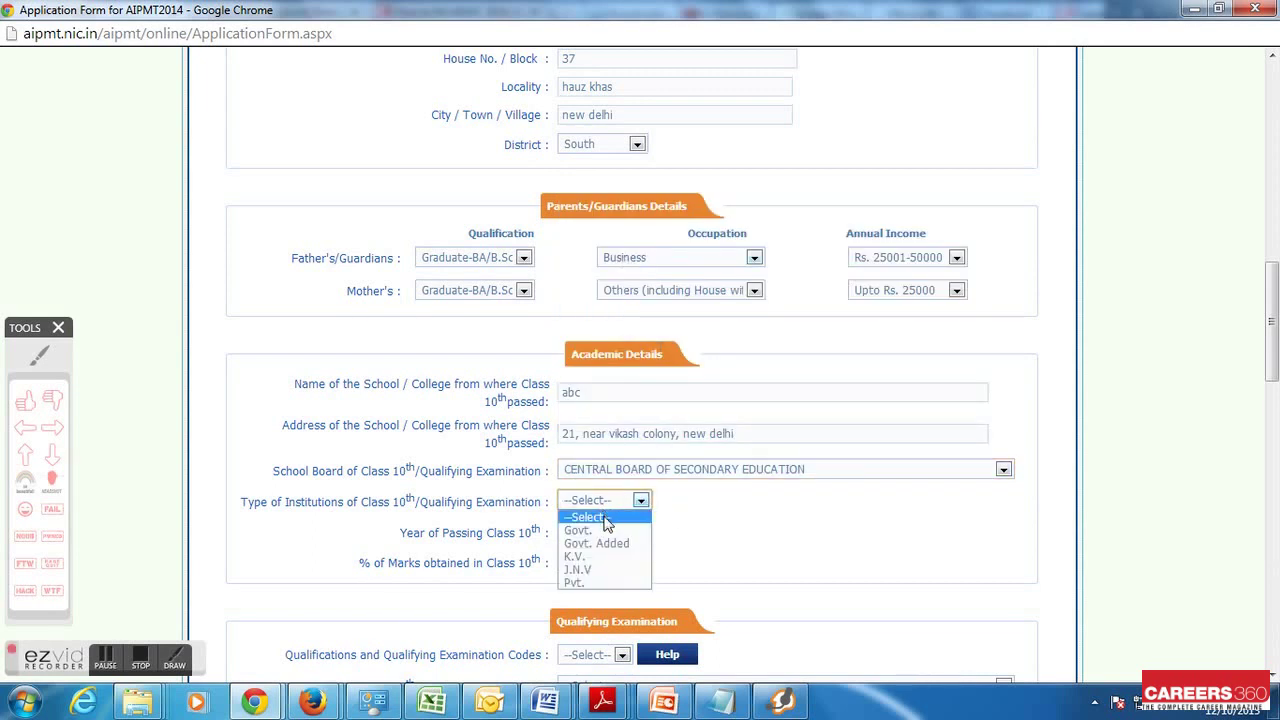
pyautogui.click(603, 531)
# Set passing year 2012 and marks 89%, then view the Qualifying Examination Codes reference
pyautogui.click(603, 531)
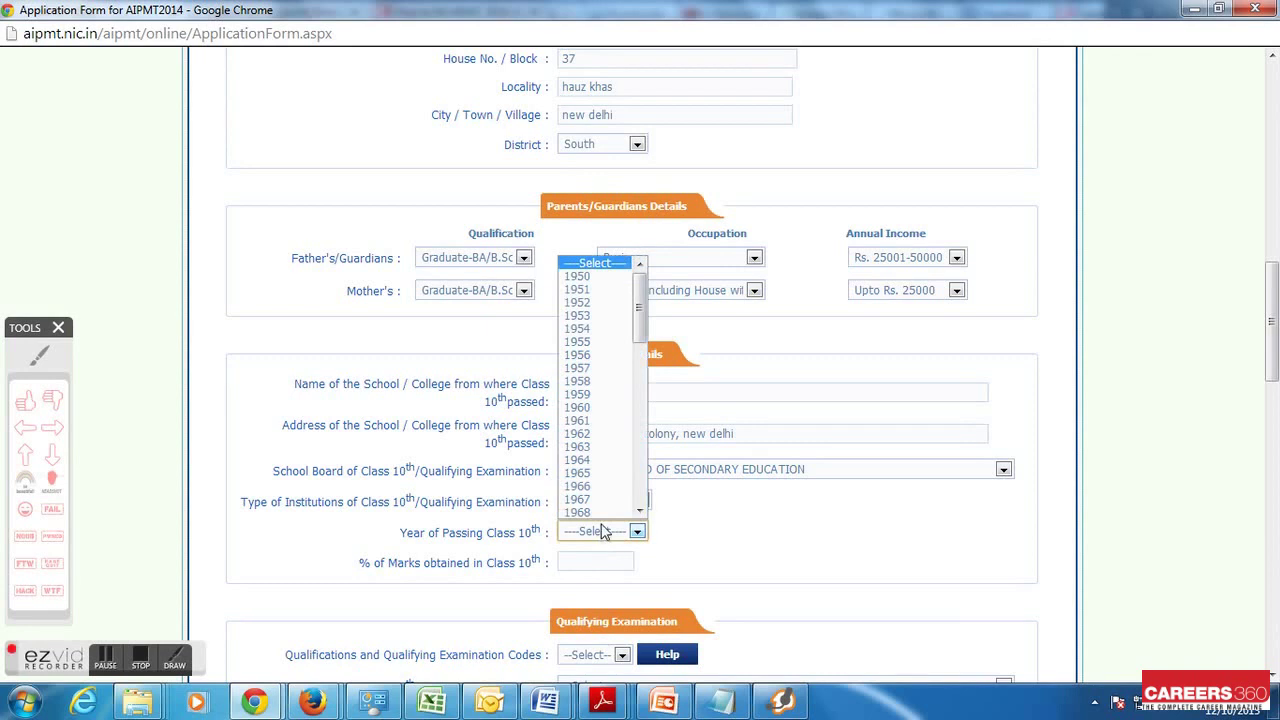
pyautogui.moveTo(640, 335); pyautogui.dragTo(628, 498)
pyautogui.click(610, 512)
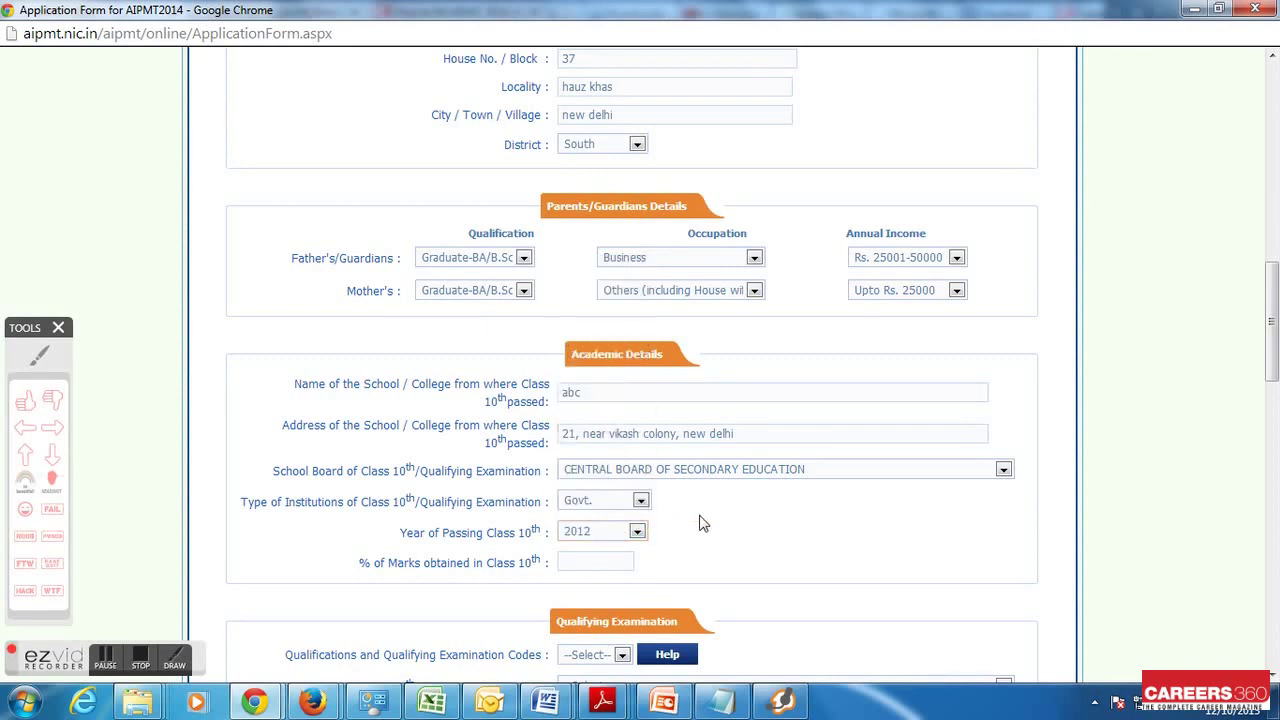
pyautogui.click(585, 555)
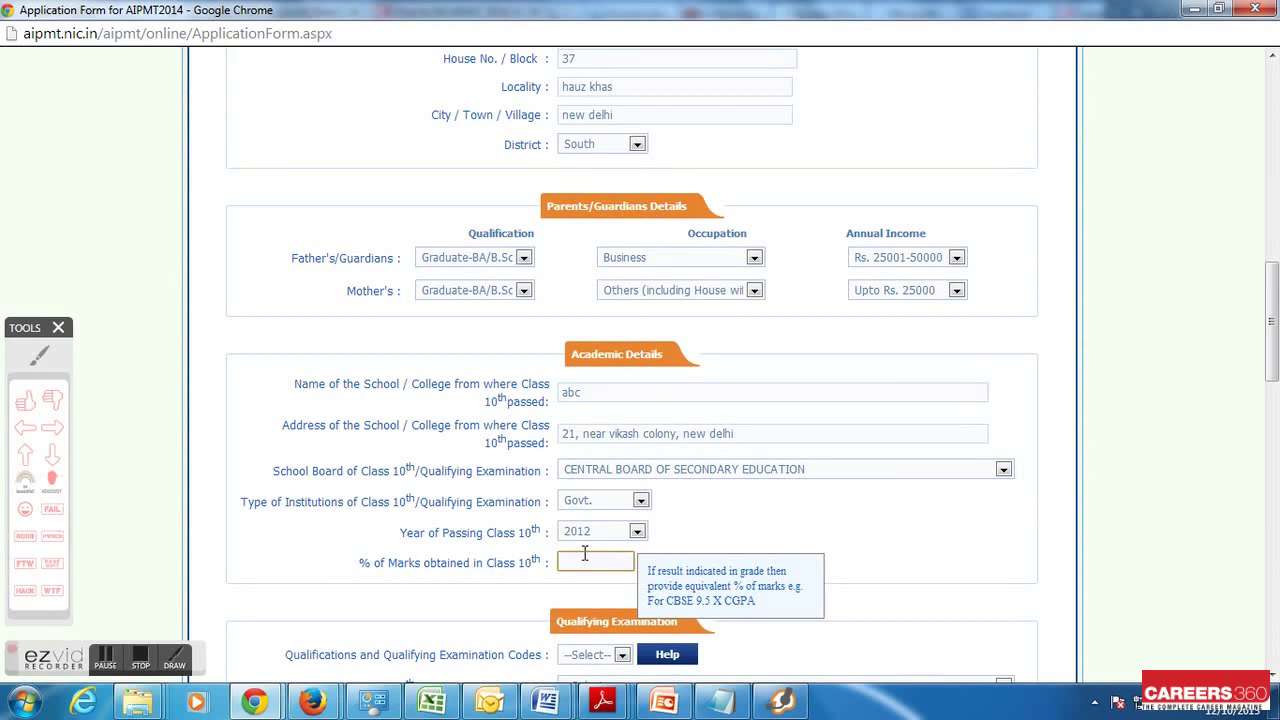
pyautogui.write('89')
pyautogui.scroll(-2, 585, 555)
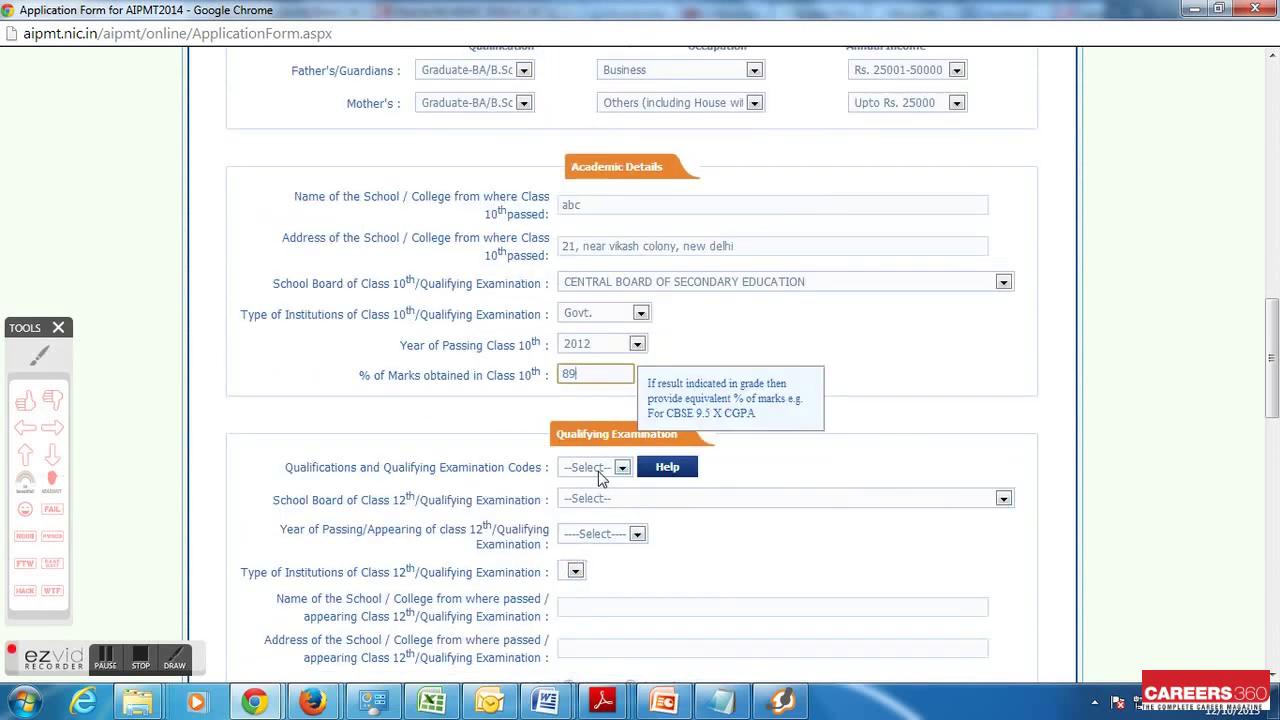
pyautogui.click(684, 467)
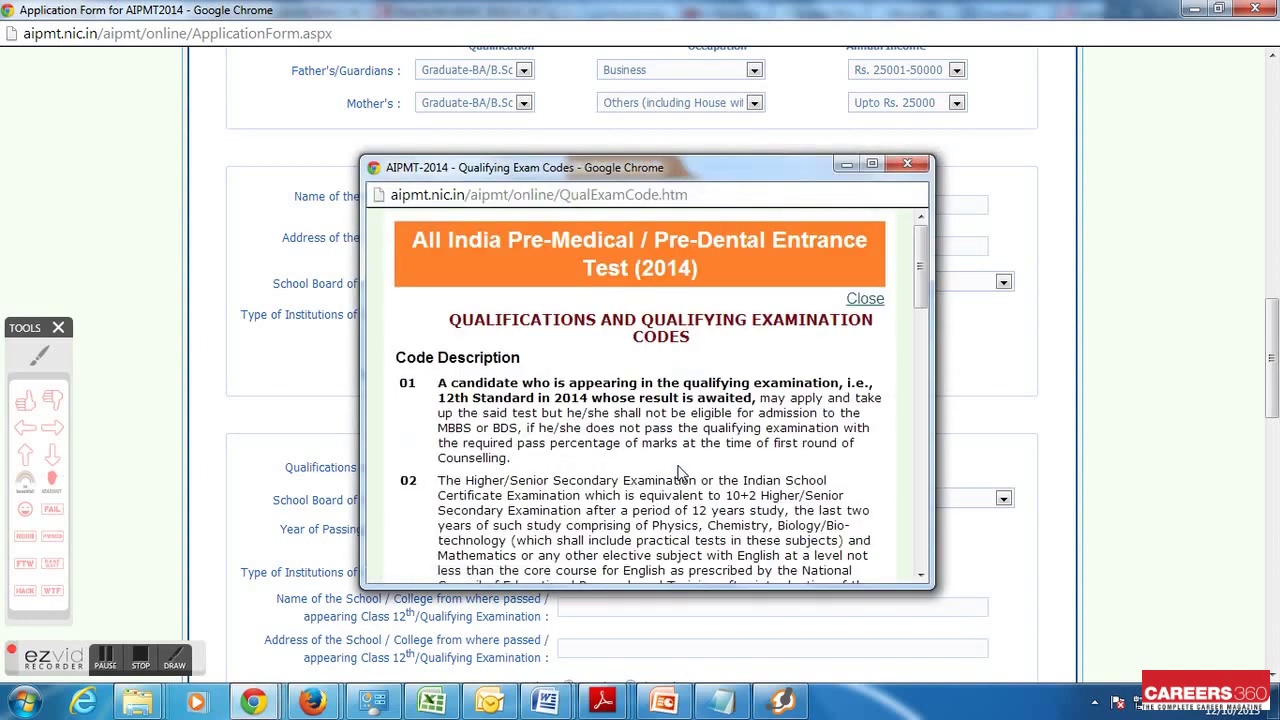
pyautogui.scroll(-1, 679, 471)
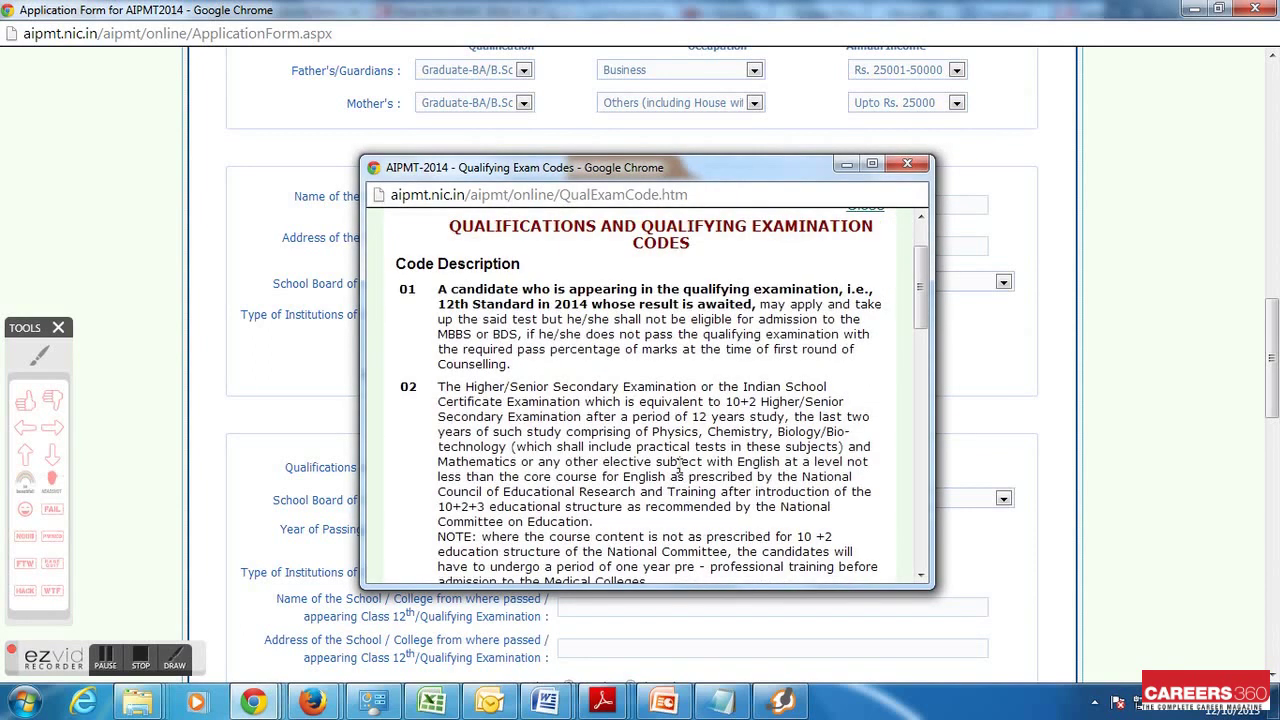